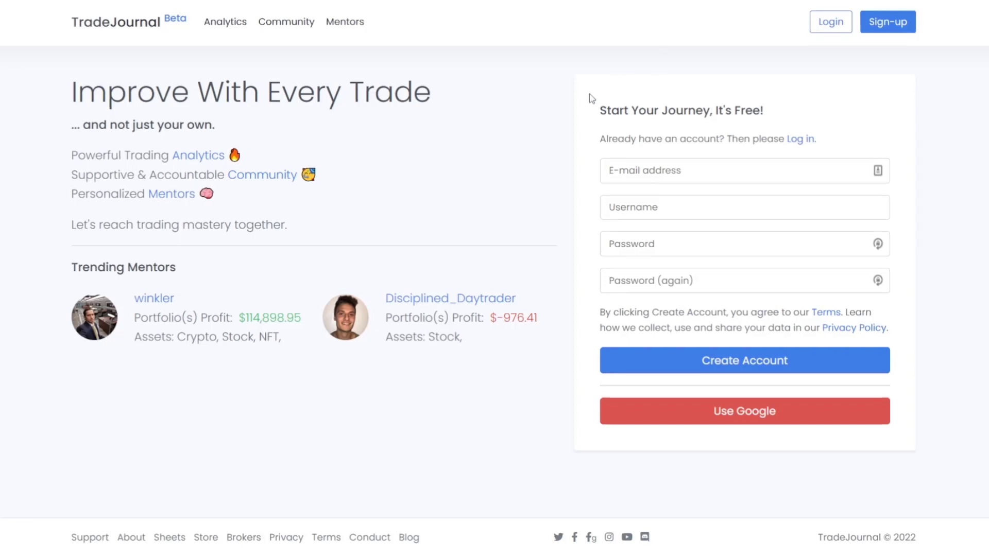
Step: Highlight the 'Start Your Journey' heading, then clear the selection
left_click_drag(597, 115, 769, 119)
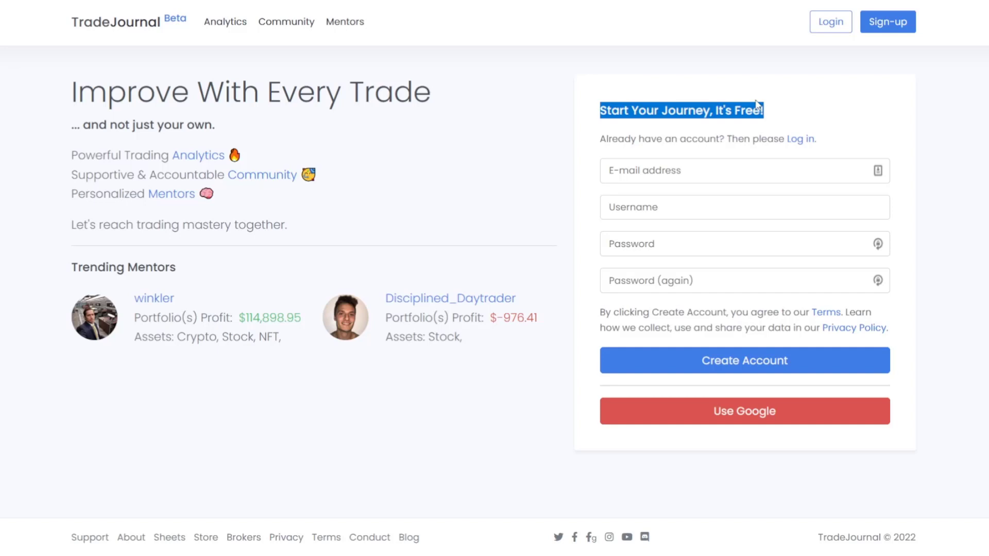
left_click(448, 136)
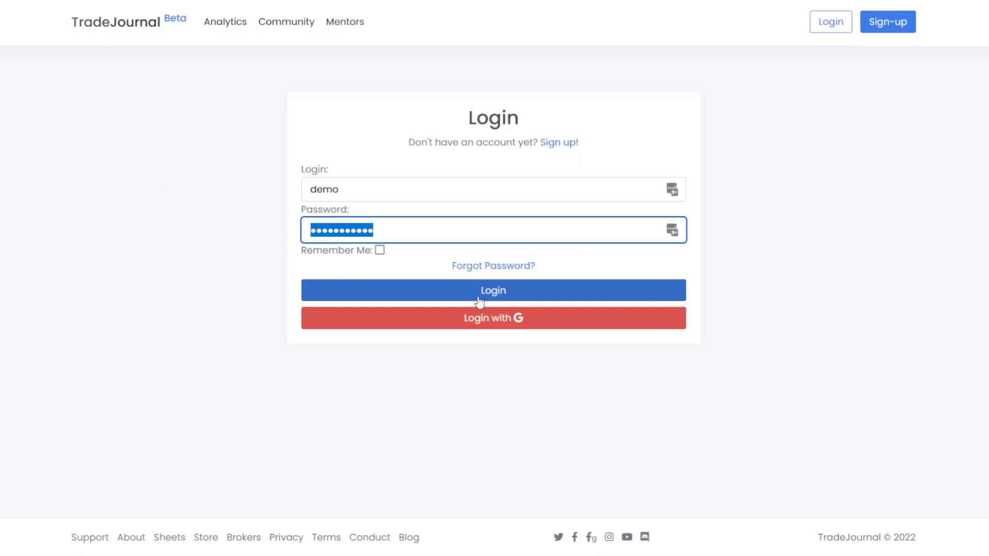
Step: Sign in with the filled-in credentials and scroll the Dashboard down to the footer links
left_click(476, 293)
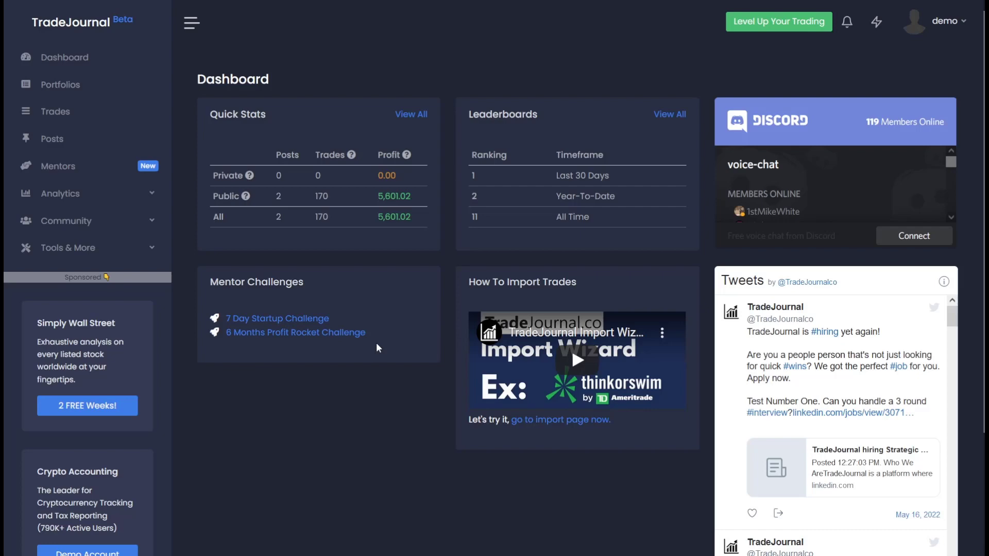
scroll(378, 349, "down", 3)
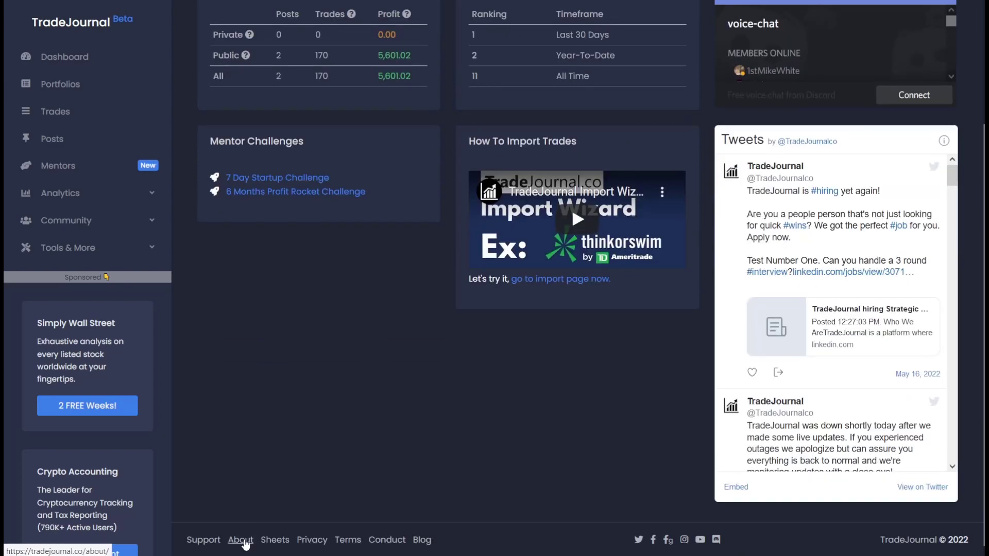
Step: Open the About page, scroll to Powerful Analytics, and zoom in then back out one step
left_click(240, 541)
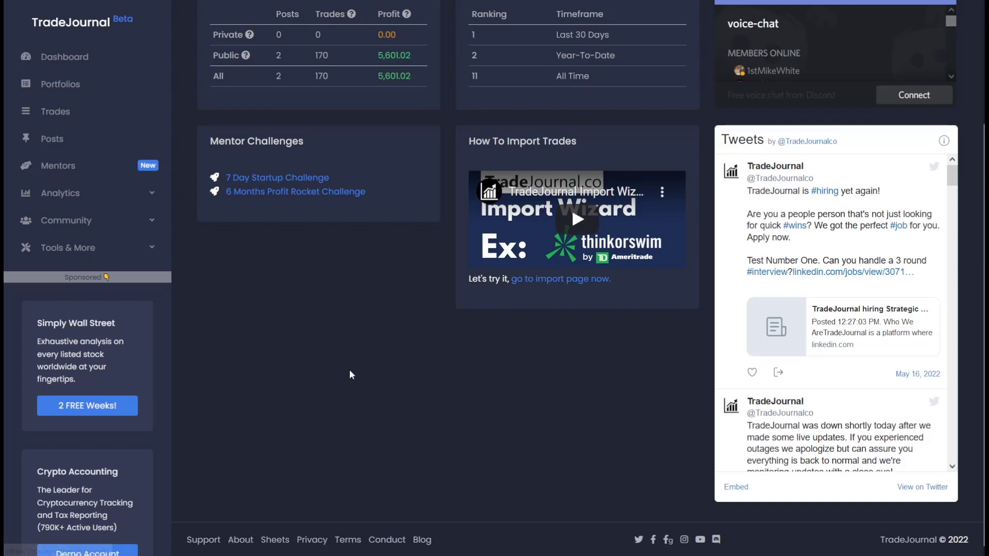
scroll(540, 254, "down", 10)
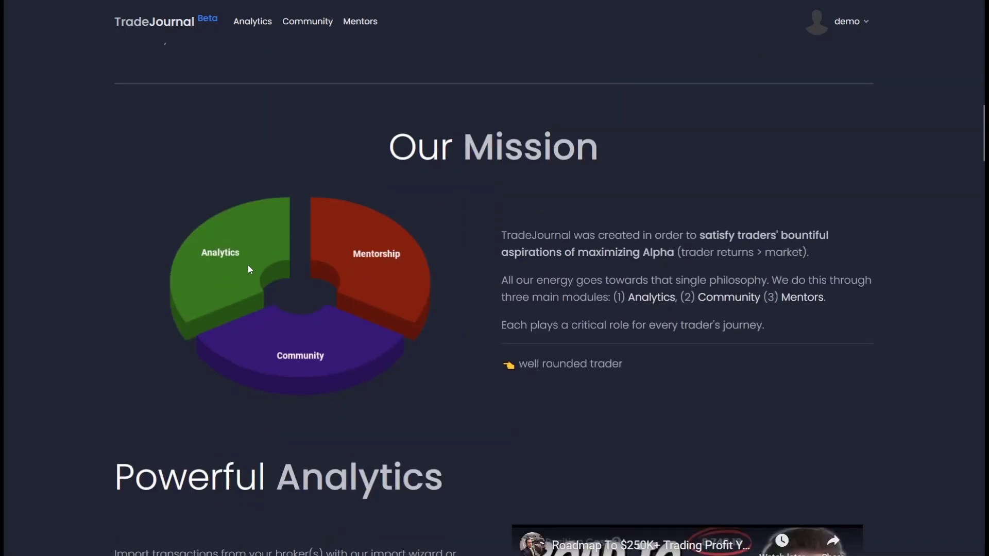
scroll(469, 356, "down", 5)
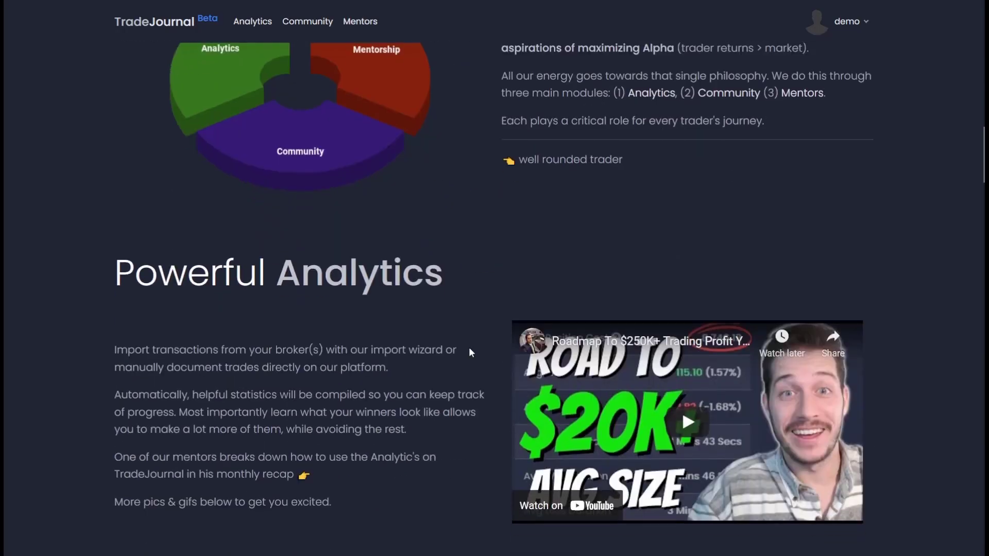
scroll(774, 395, "down", 2)
key("ctrl+plus")
key("ctrl+plus")
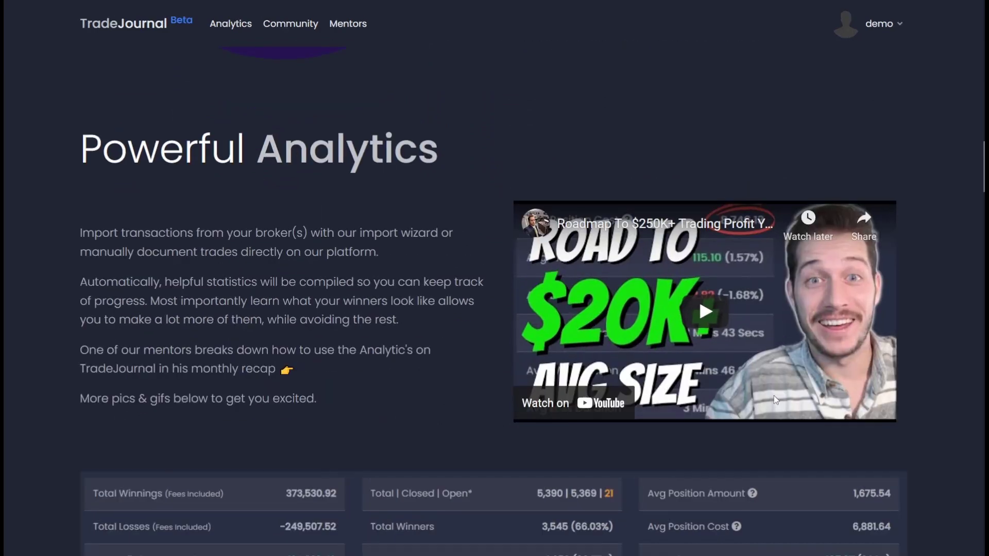
scroll(773, 400, "down", 1)
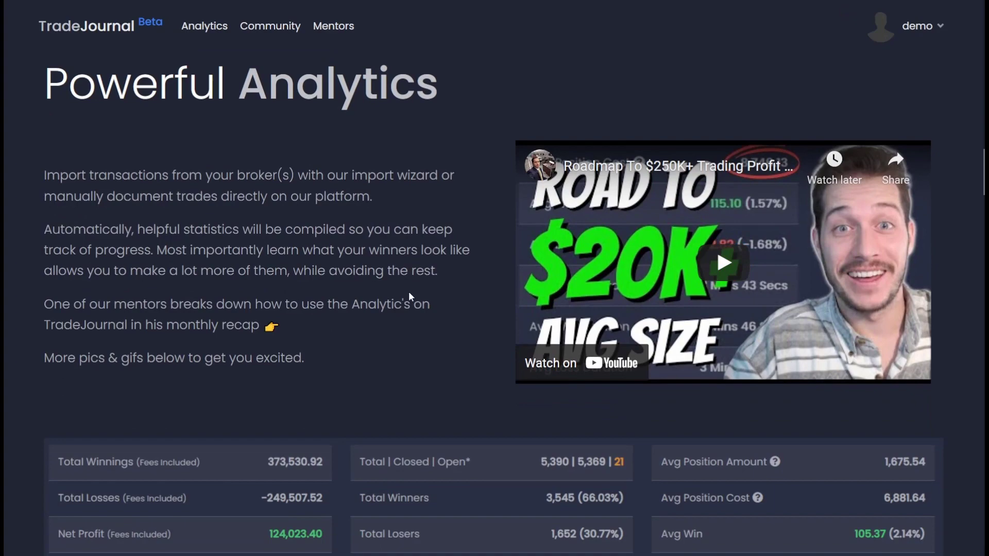
key("ctrl+minus")
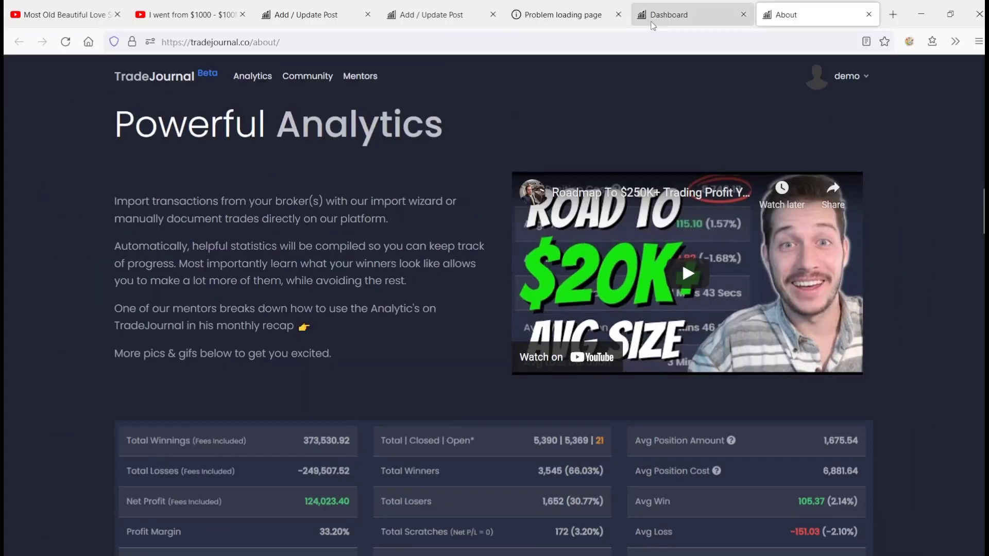
Step: Return to the Dashboard and expand the Analytics group in the sidebar
left_click(670, 12)
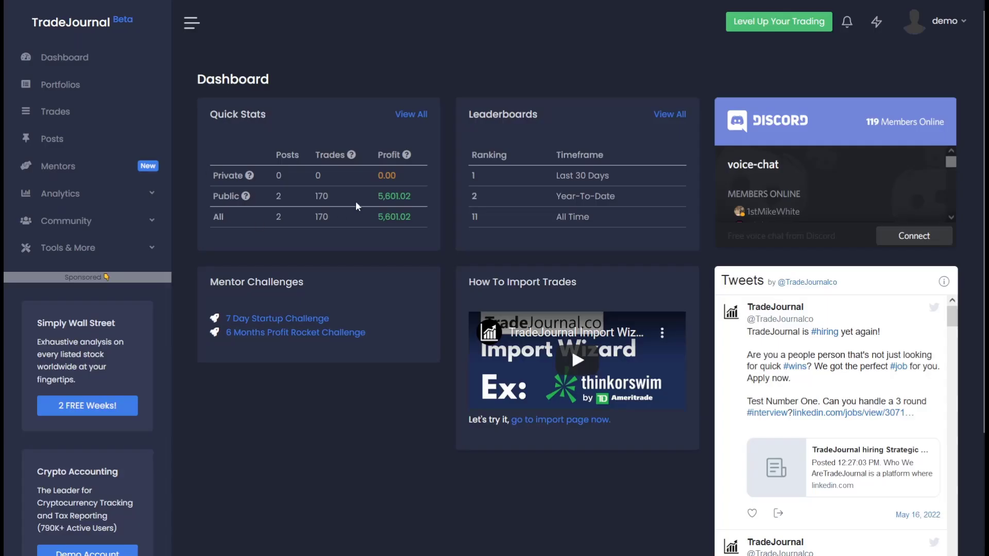
left_click(110, 199)
mouse_move(123, 224)
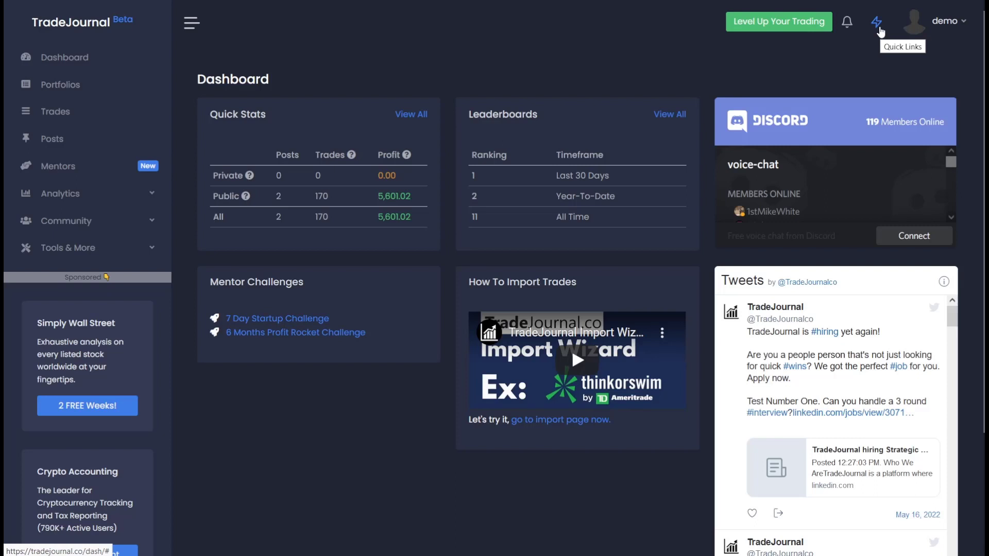
Step: Start a new trade with Add Trade from the Quick Links menu
left_click(878, 23)
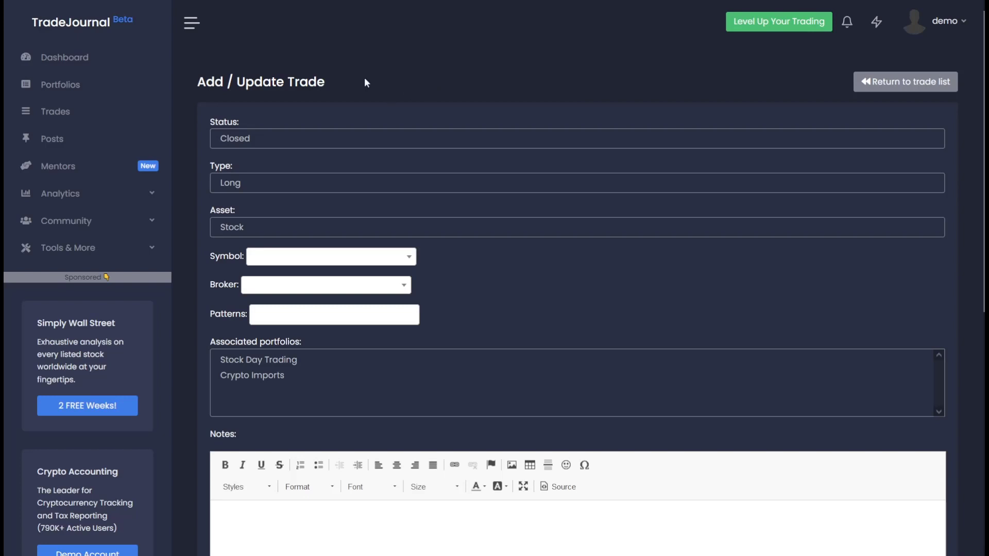
Step: Create the new symbol AAA for the trade
left_click(295, 256)
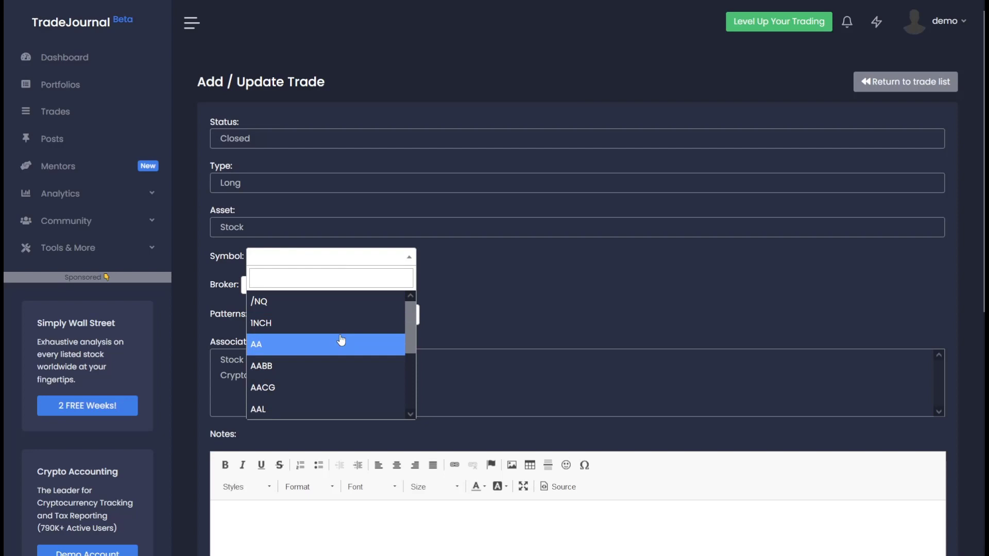
scroll(339, 342, "down", 2)
scroll(345, 344, "down", 4)
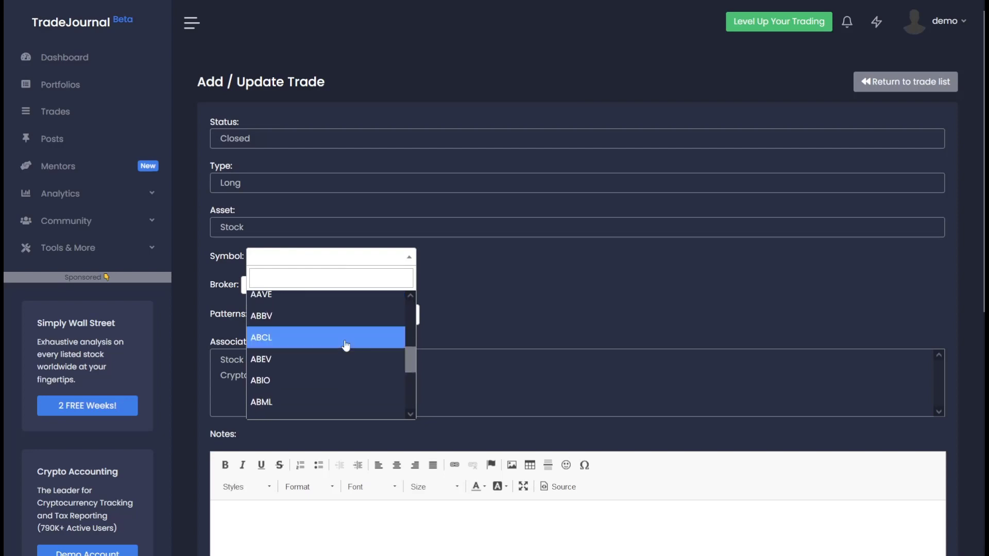
double_click(373, 256)
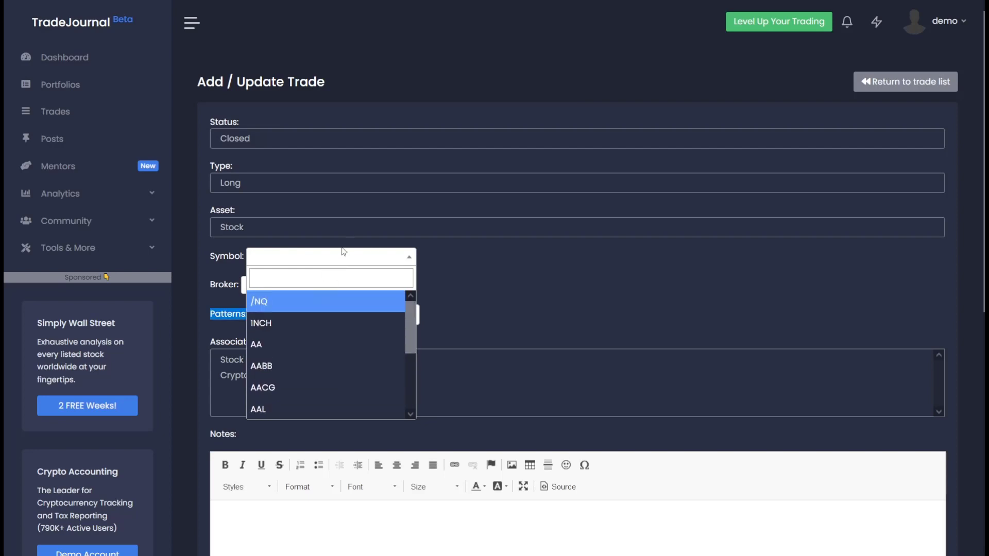
left_click(342, 278)
type("AA")
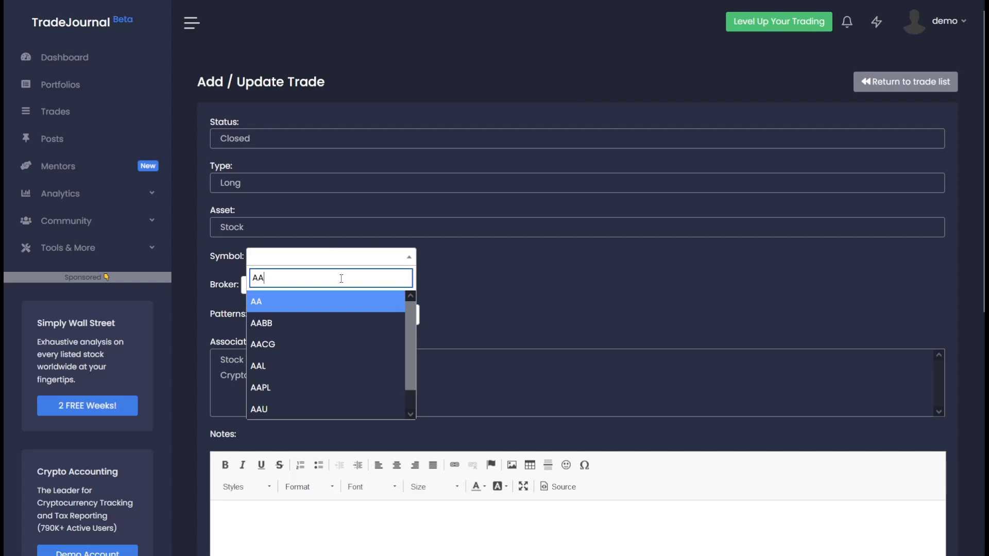
type("A")
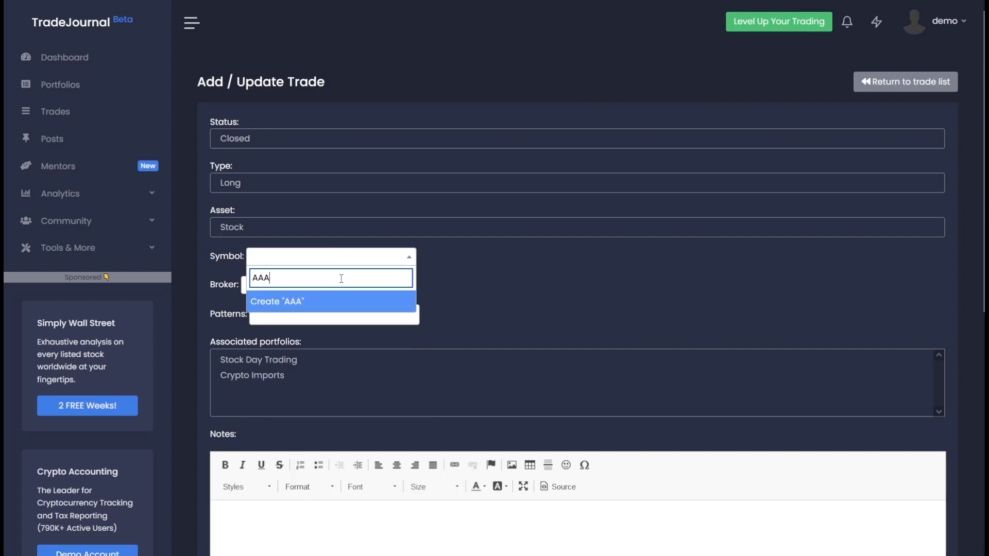
left_click(275, 303)
Step: Set the trade's broker to TD Ameritrade
left_click(302, 285)
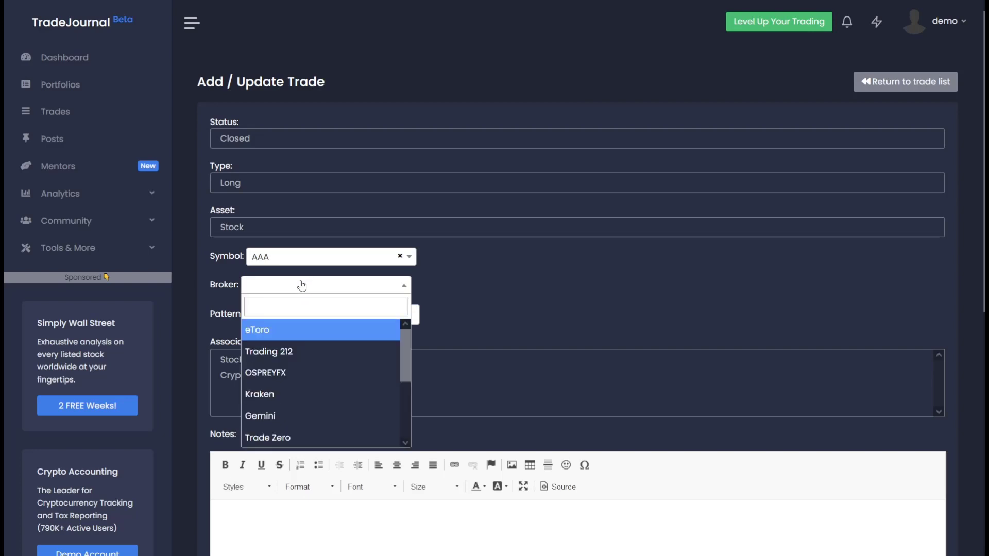
left_click(307, 308)
type("TD")
key("Return")
Step: Tag patterns Frontside and pull back, and create the new pattern Frontside Breakoiut
left_click(321, 316)
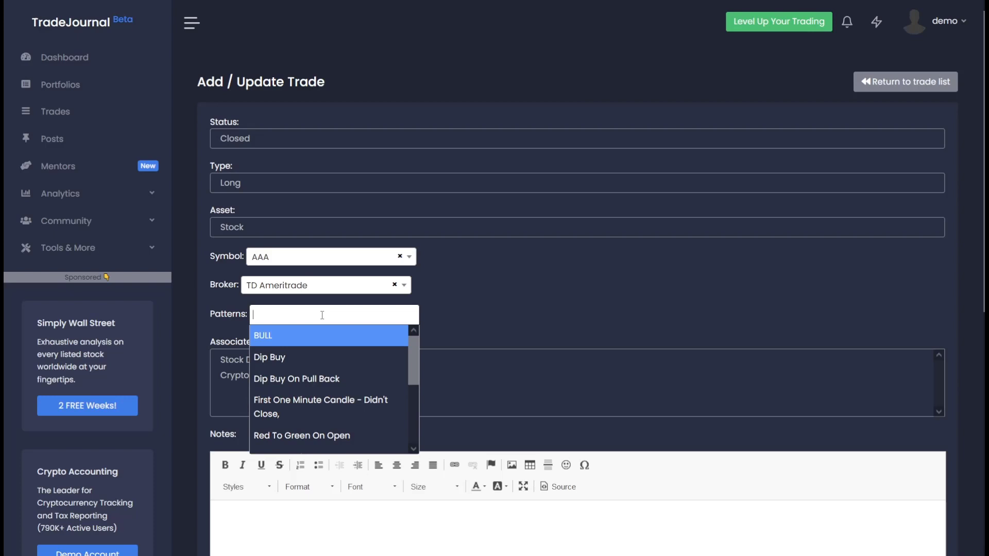
type("Frontside")
key("Return")
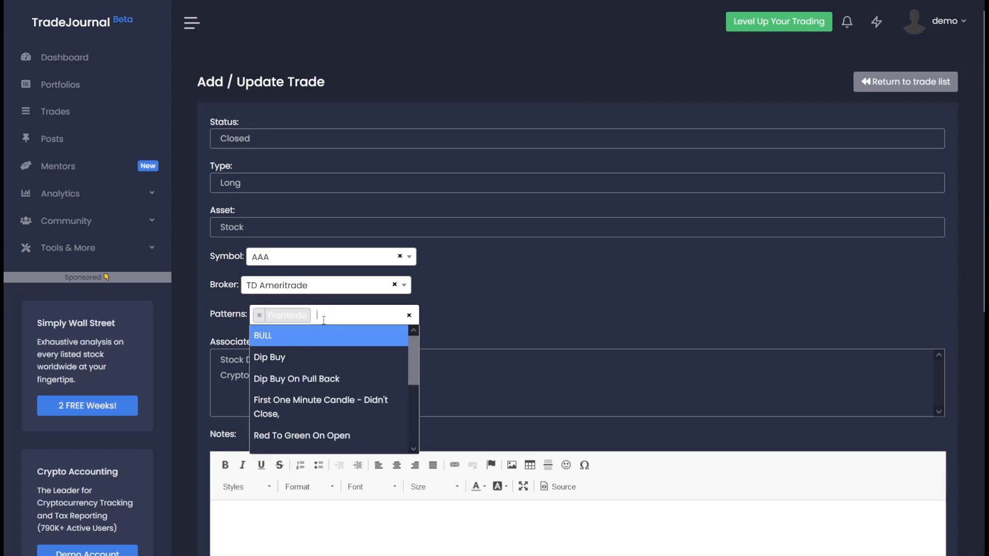
type("Pull")
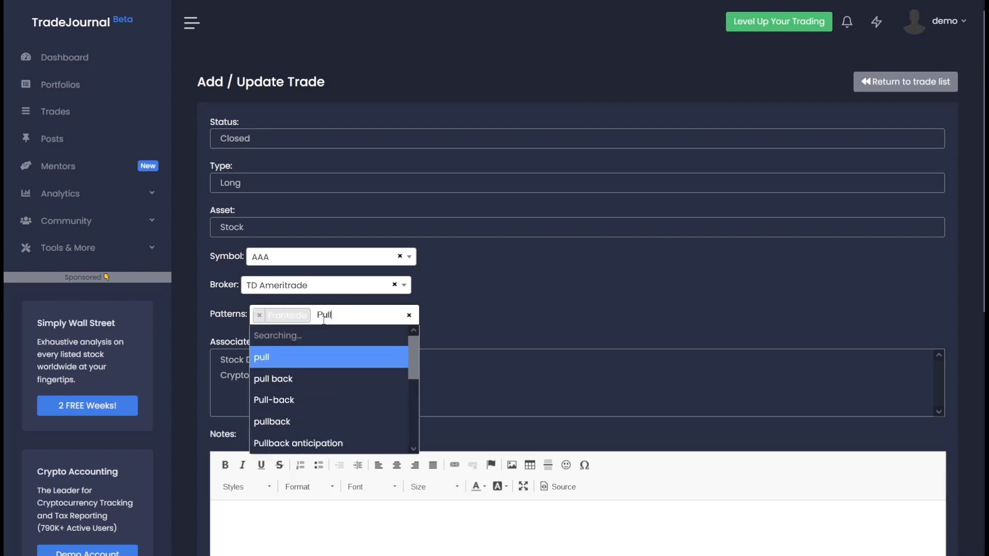
left_click(288, 357)
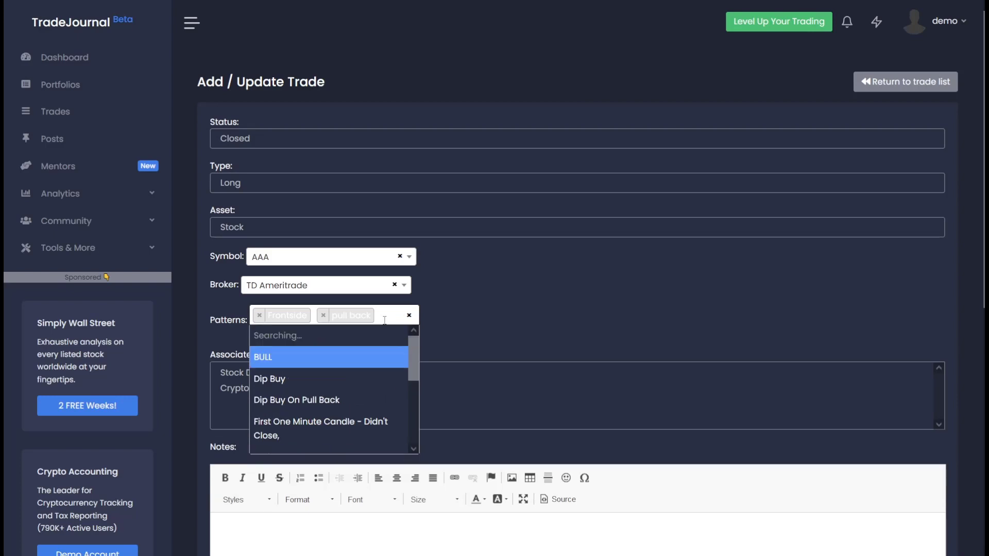
type("Frontside Breakoiut")
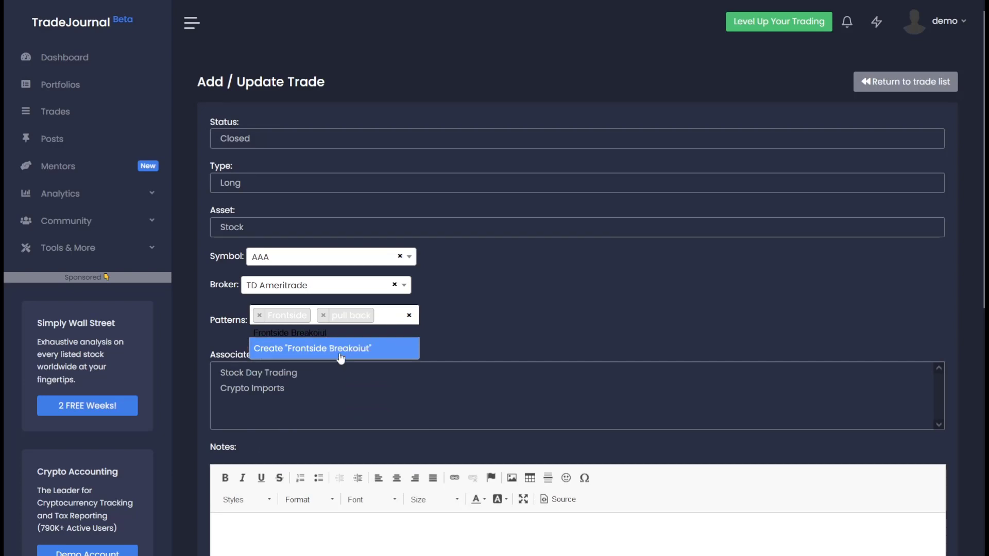
left_click(340, 358)
scroll(489, 330, "down", 1)
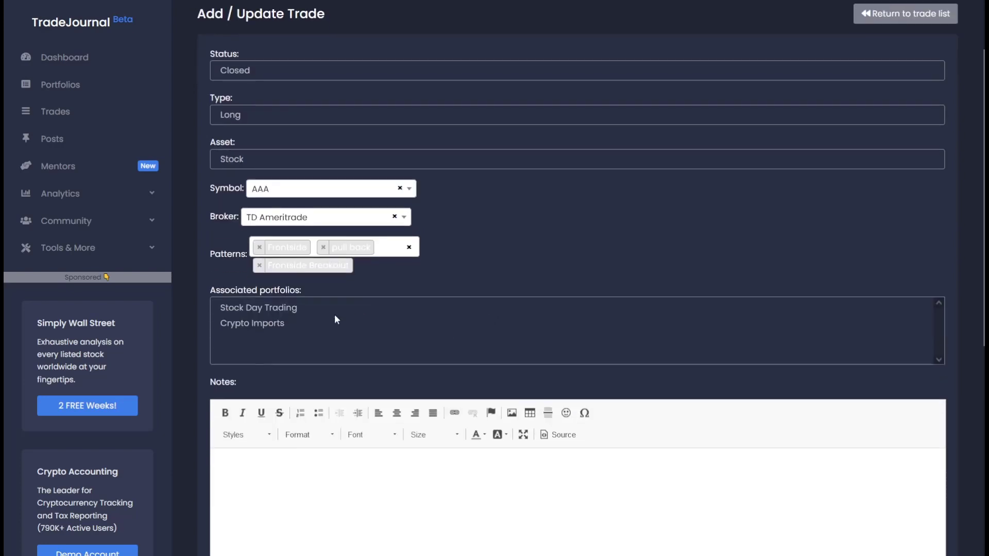
Step: Link the trade to the Stock Day Trading portfolio and toggle the Analytics sidebar group
left_click(255, 308)
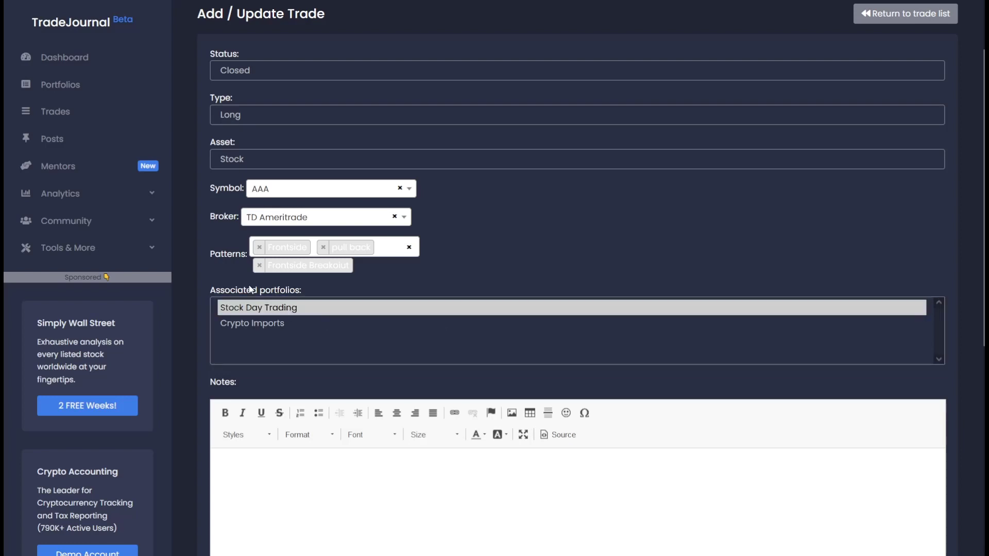
left_click(131, 199)
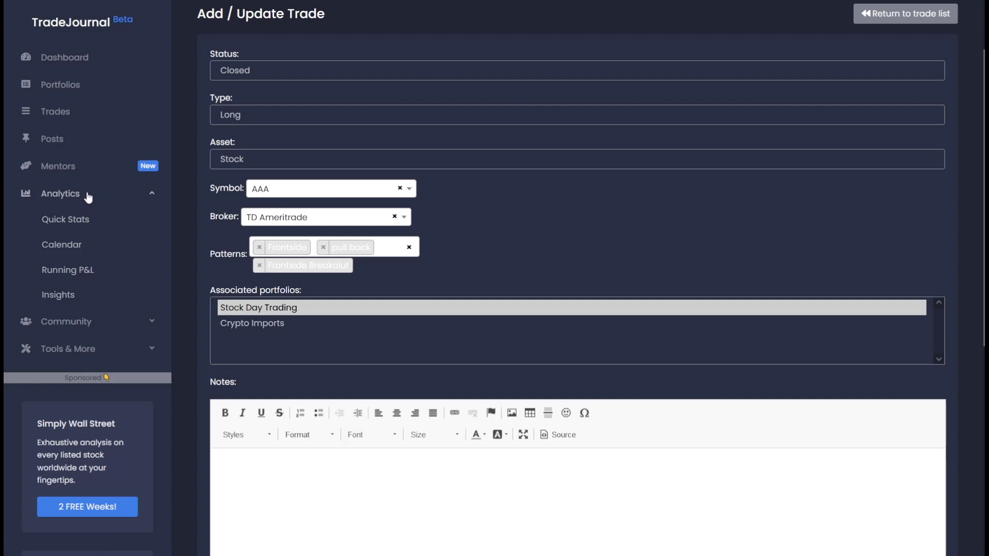
left_click(89, 198)
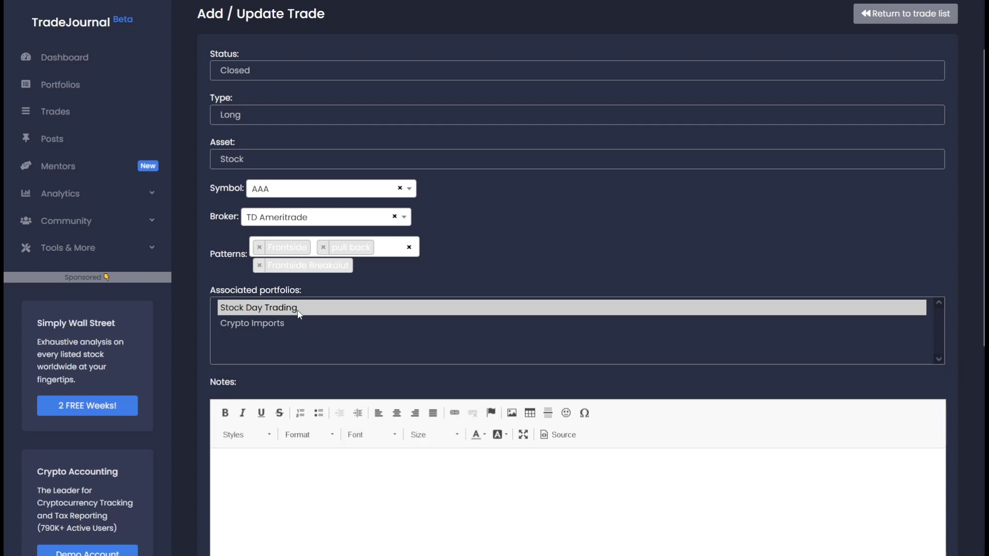
Step: Add a second transaction row, date both rows now, and enter 100 shares at 1 in row one
left_click(360, 493)
scroll(358, 464, "down", 4)
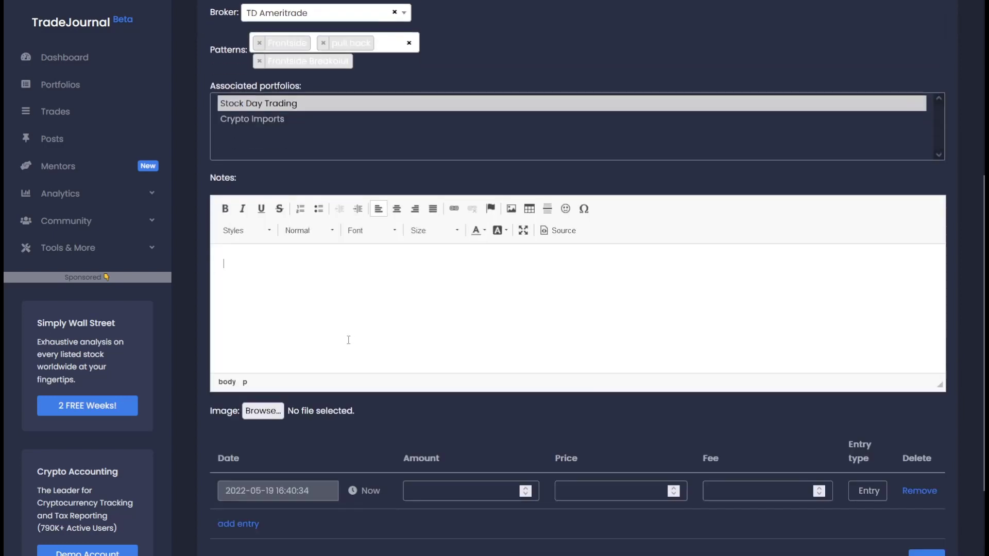
scroll(333, 264, "down", 2)
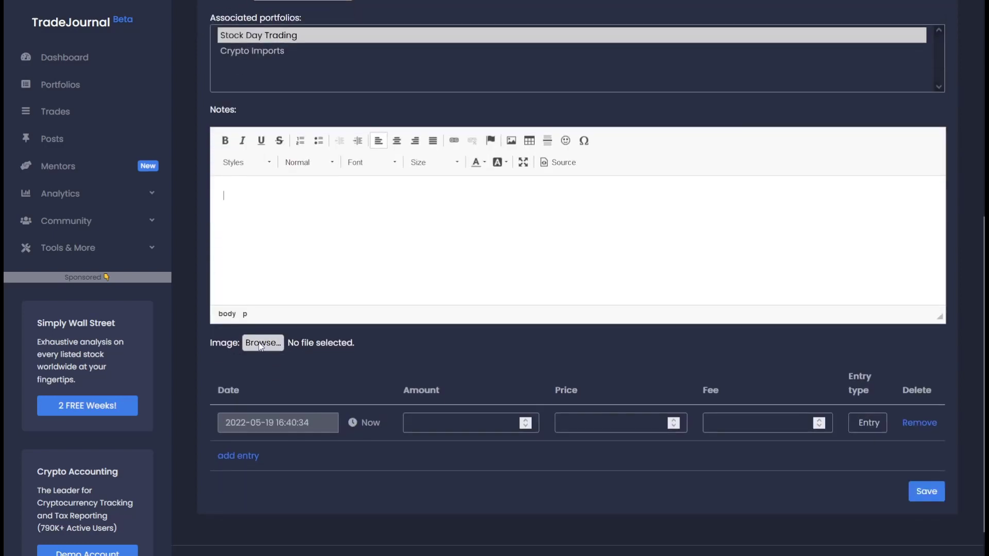
scroll(255, 392, "down", 1)
left_click(248, 434)
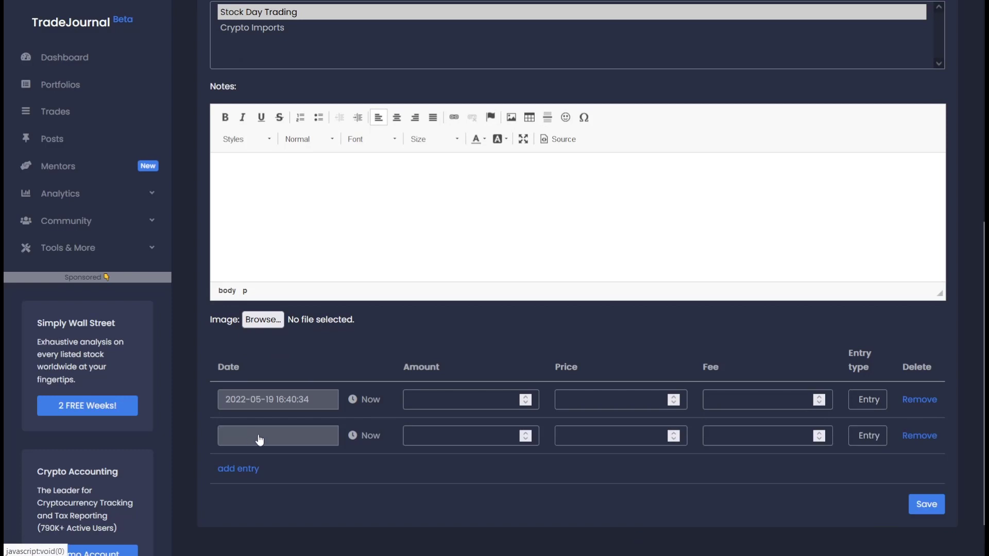
left_click(363, 400)
left_click(363, 435)
left_click(465, 400)
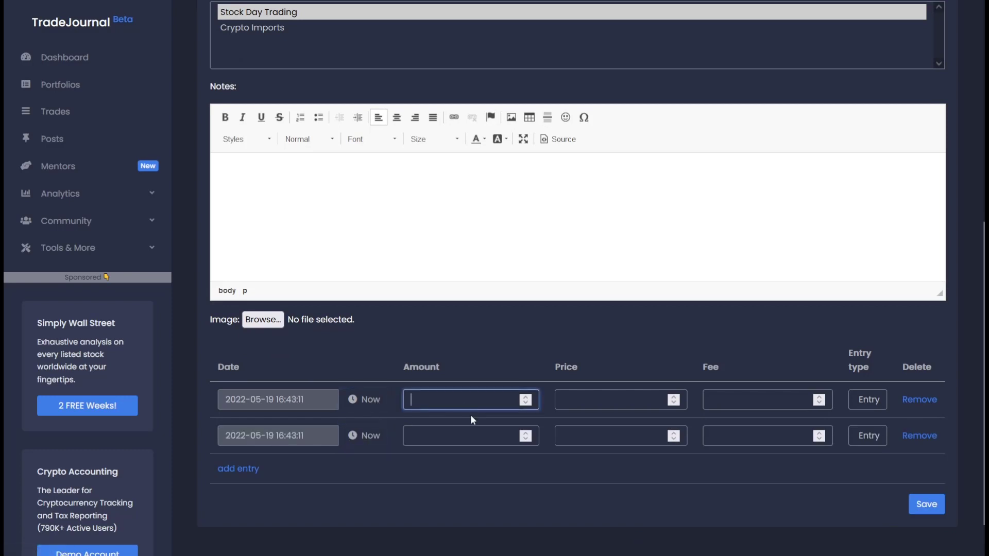
type("100")
left_click(638, 400)
type("1")
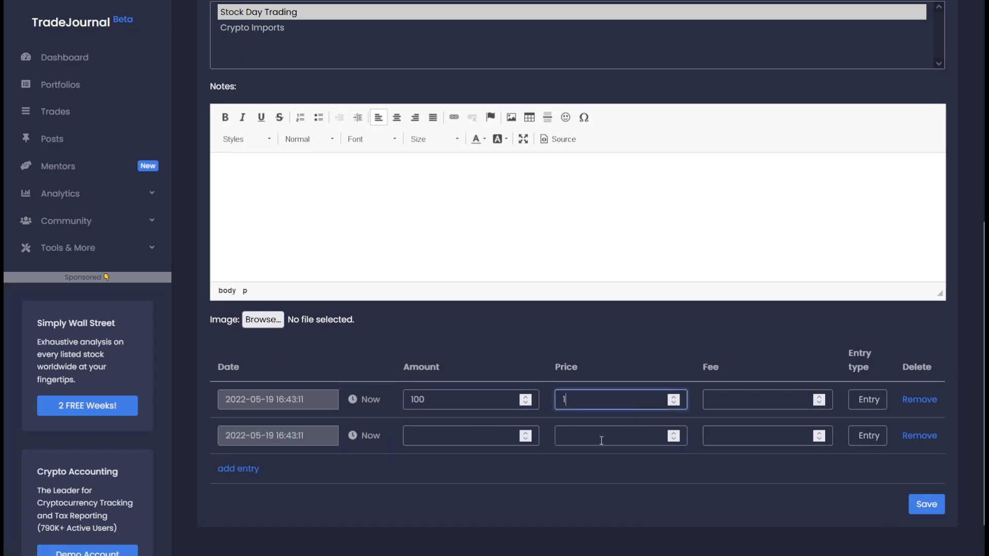
Step: Enter 100 shares at 1.5 in the second row and 0 fees on both rows
left_click(470, 435)
type("100")
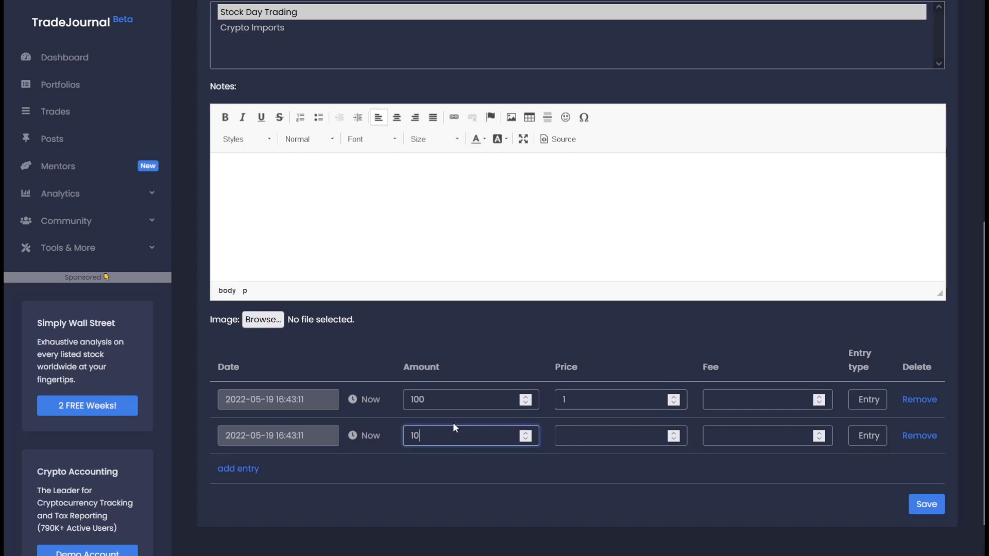
left_click(613, 436)
type("1.5")
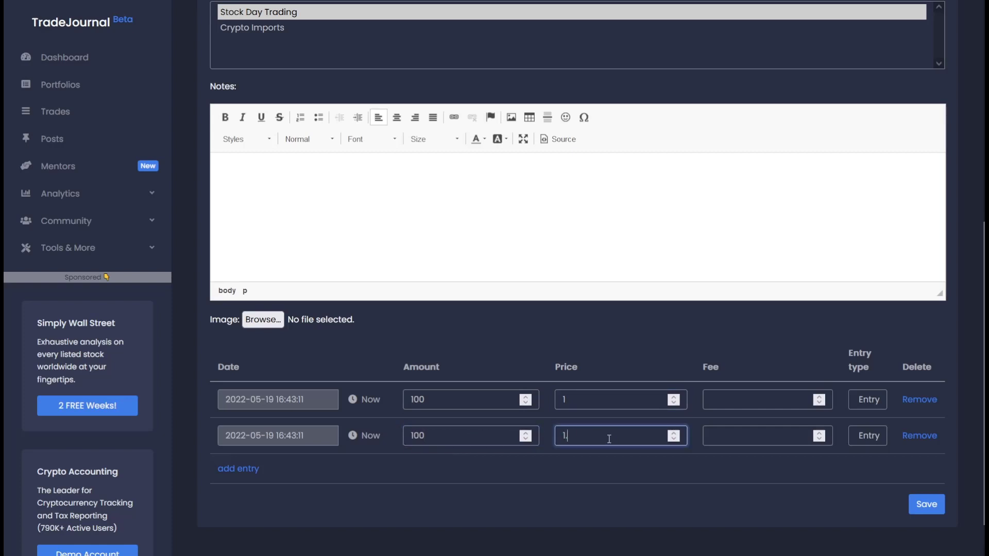
left_click(709, 400)
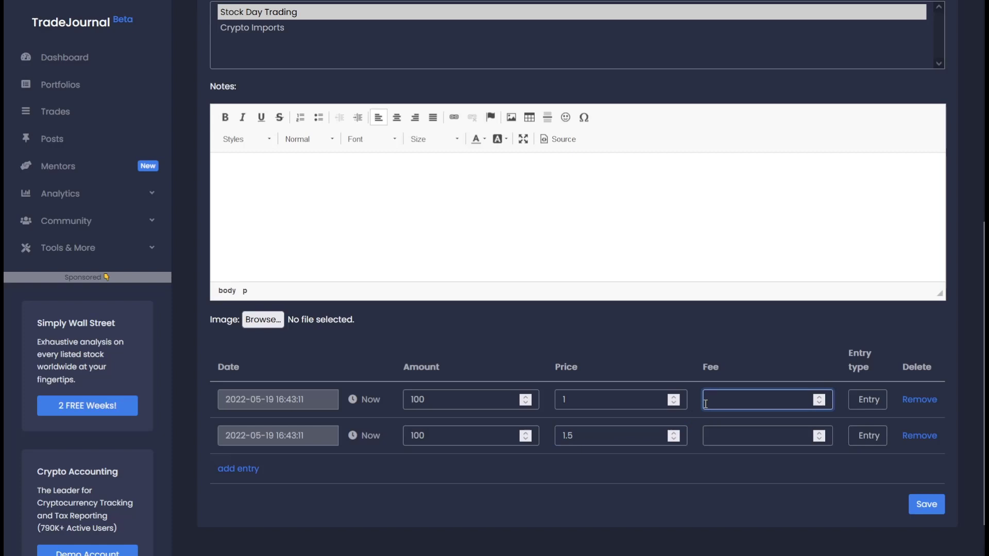
type("0")
left_click(748, 434)
type("0")
Step: Mark the second transaction as an Exit and save the AAA trade
left_click(884, 437)
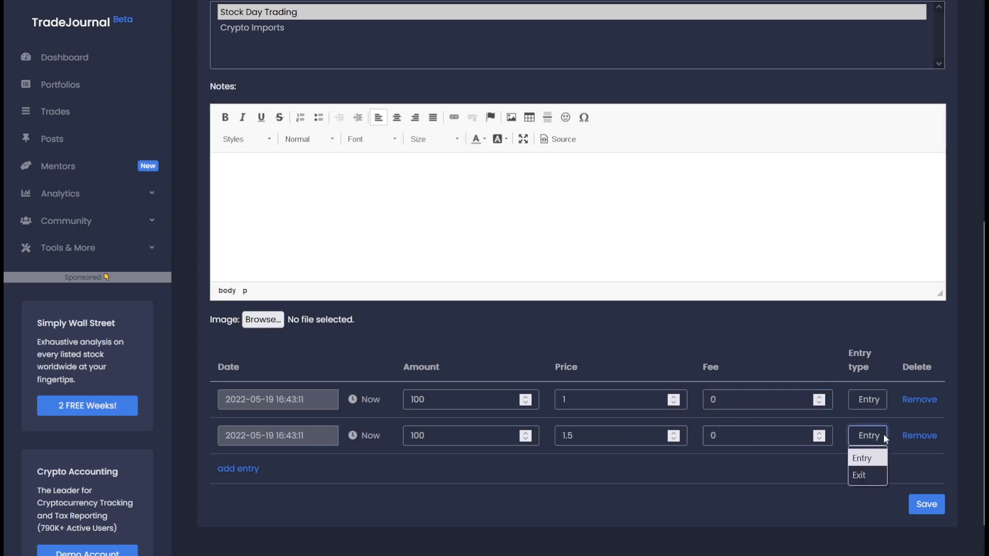
left_click(860, 475)
left_click(927, 505)
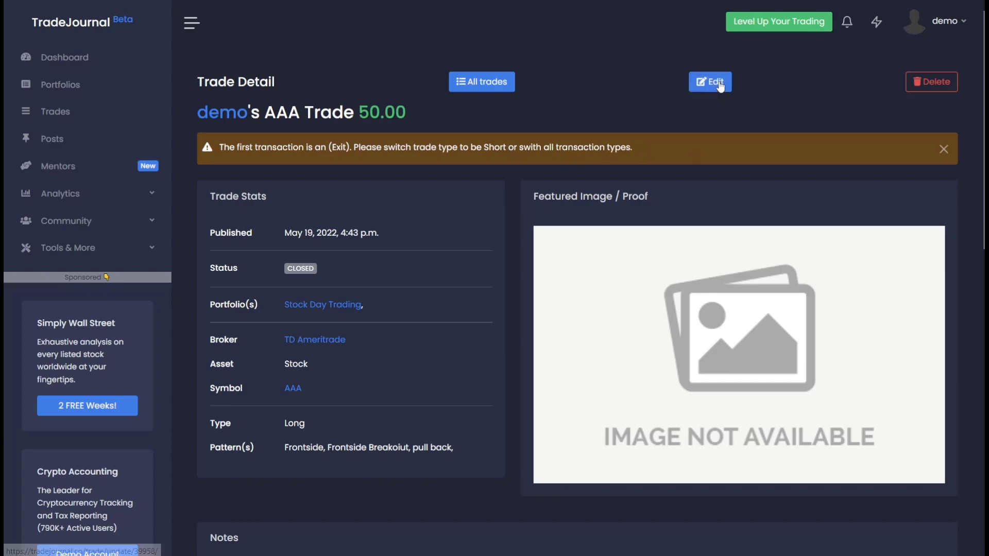
Step: Review the AAA trade detail page and reopen the trade in the update form
scroll(701, 98, "down", 5)
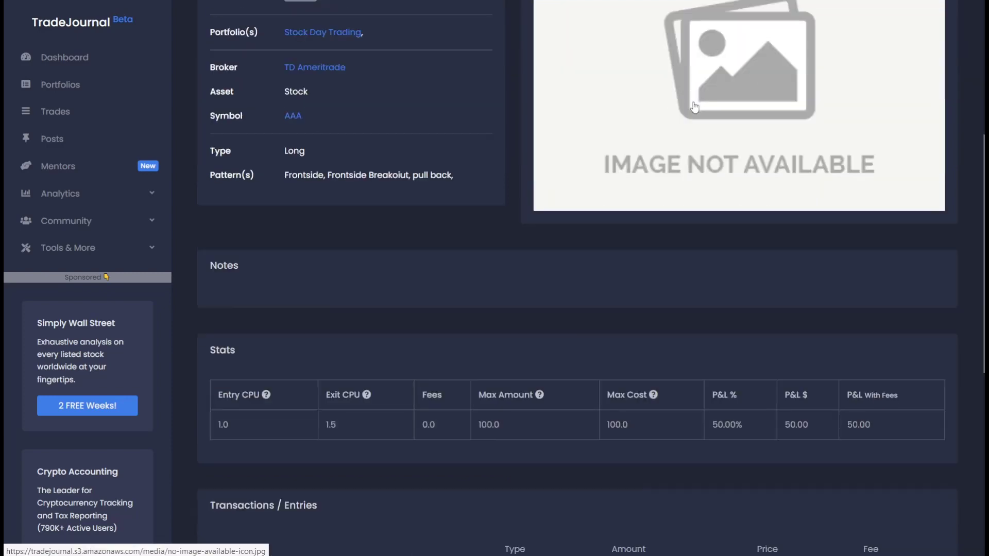
scroll(695, 106, "down", 4)
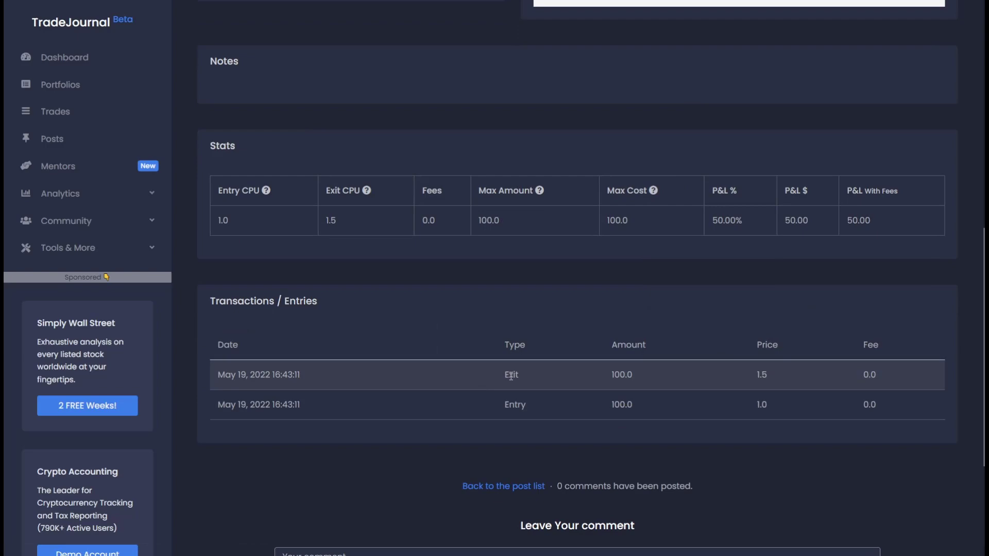
scroll(618, 310, "up", 10)
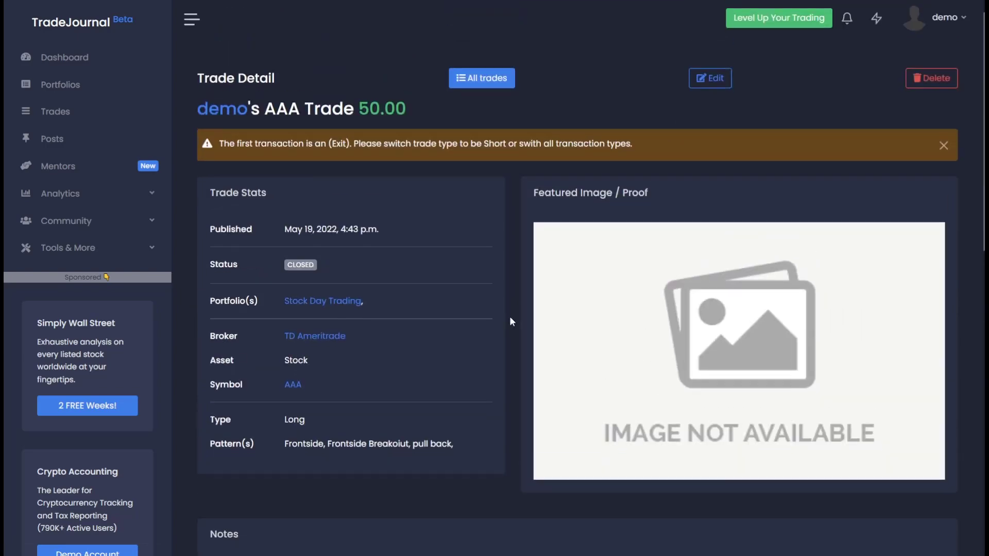
scroll(423, 340, "down", 7)
scroll(412, 258, "up", 10)
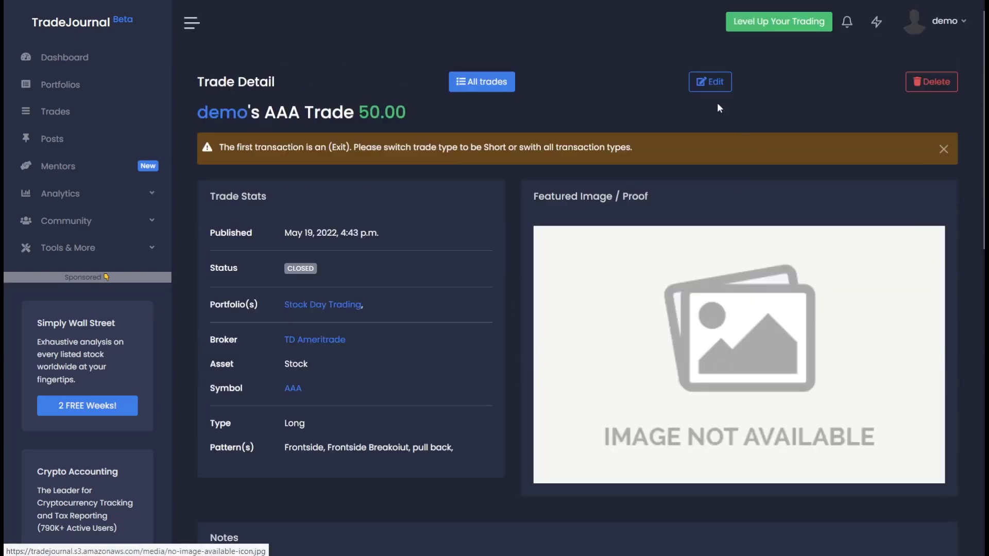
left_click(710, 82)
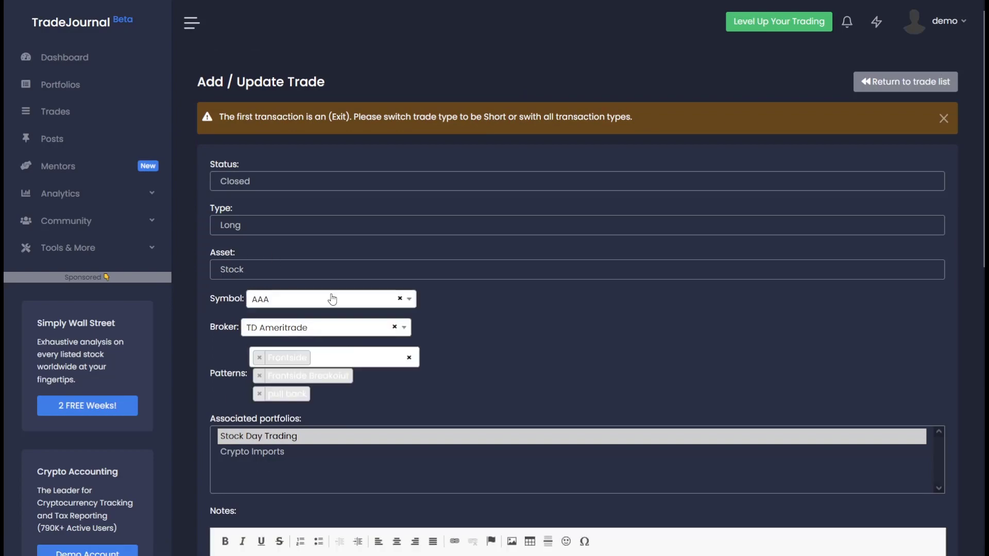
scroll(560, 334, "down", 4)
scroll(559, 335, "down", 10)
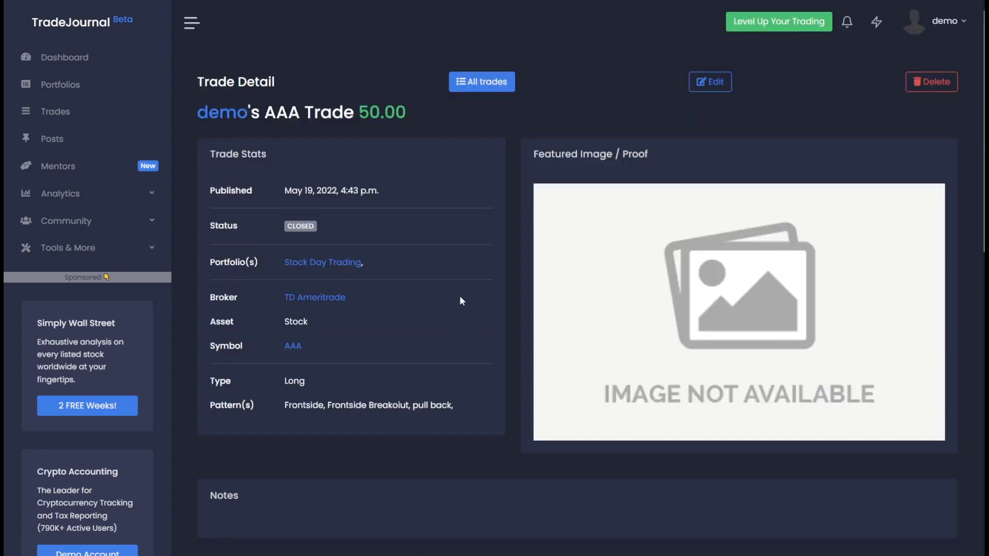
scroll(479, 309, "down", 10)
left_click(469, 395)
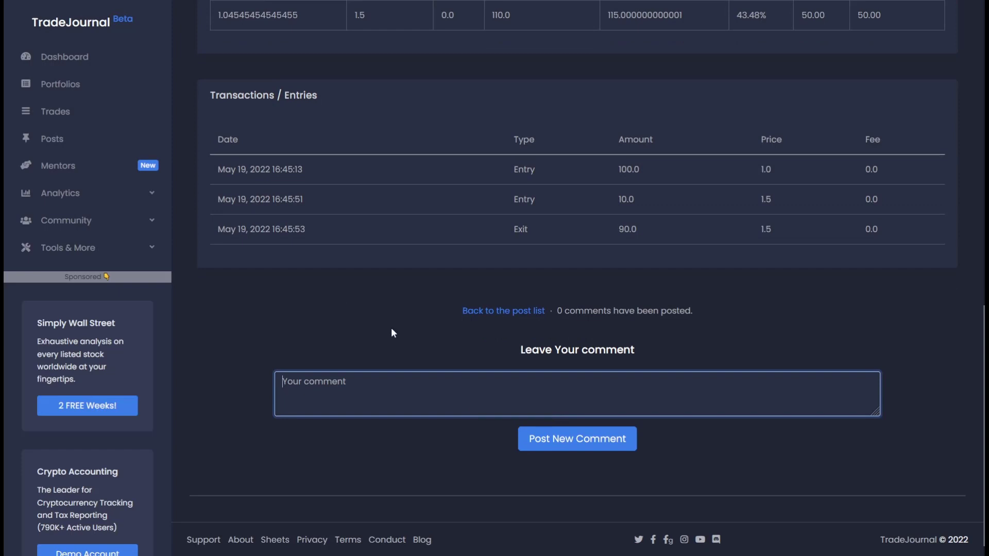
scroll(410, 321, "up", 10)
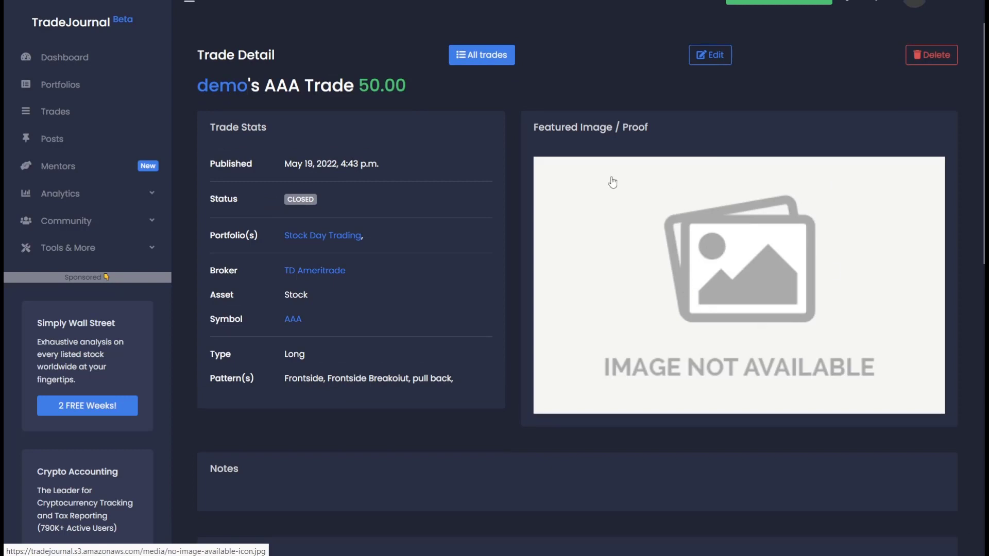
scroll(589, 330, "down", 1)
scroll(551, 301, "up", 1)
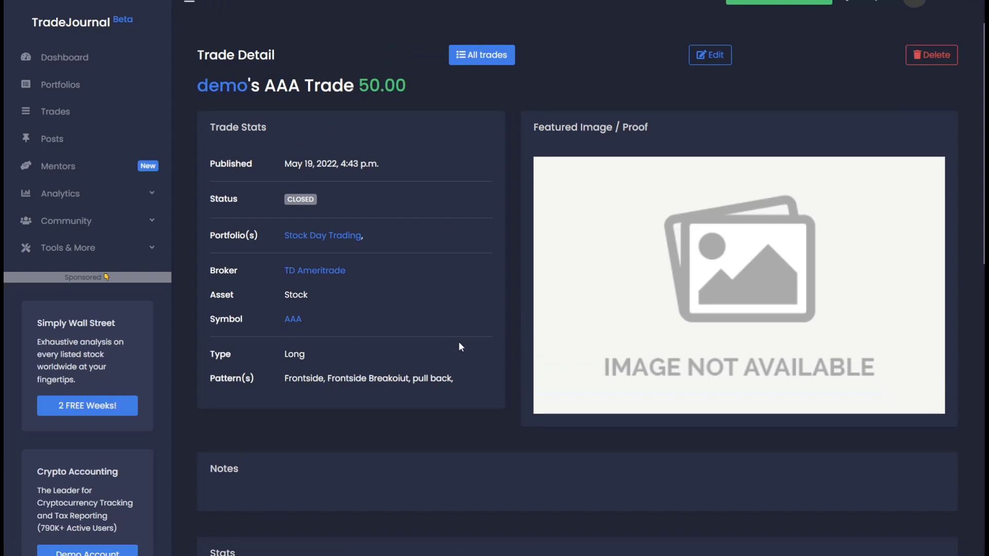
scroll(458, 342, "up", 1)
Step: Create a Watchlist post 'THis is my new post' under Stock Day Trading and paste in its body
left_click(877, 22)
left_click(812, 105)
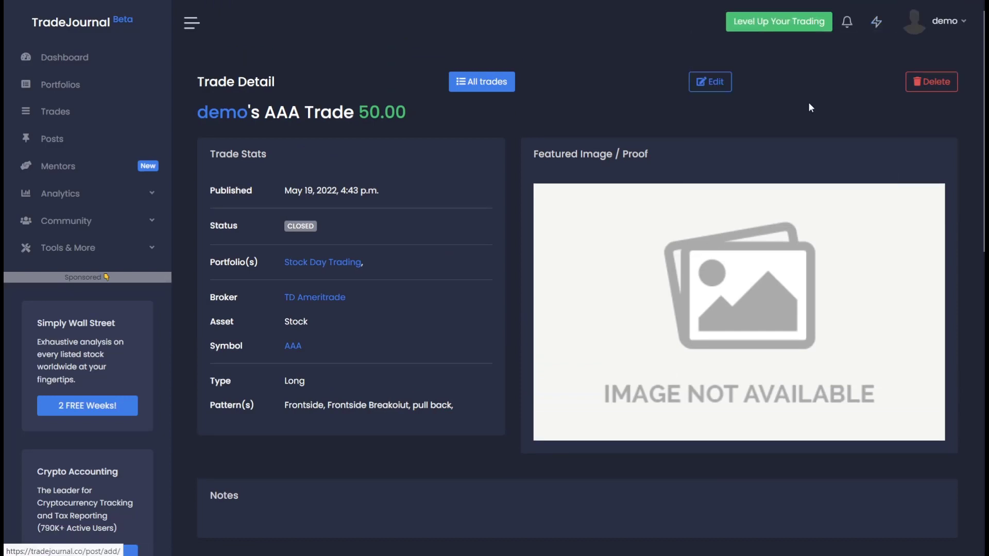
left_click(282, 133)
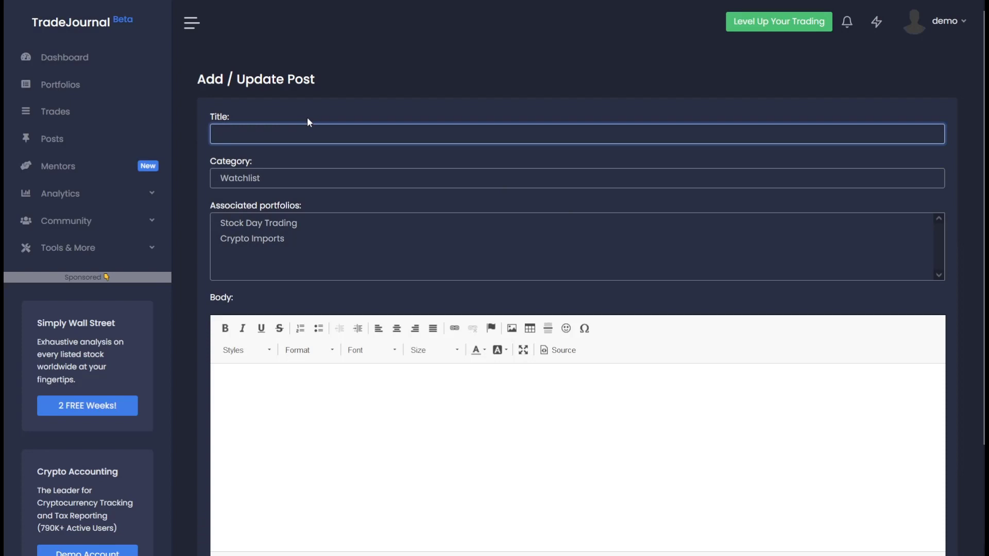
type("THis is my new post")
left_click(281, 178)
left_click(269, 203)
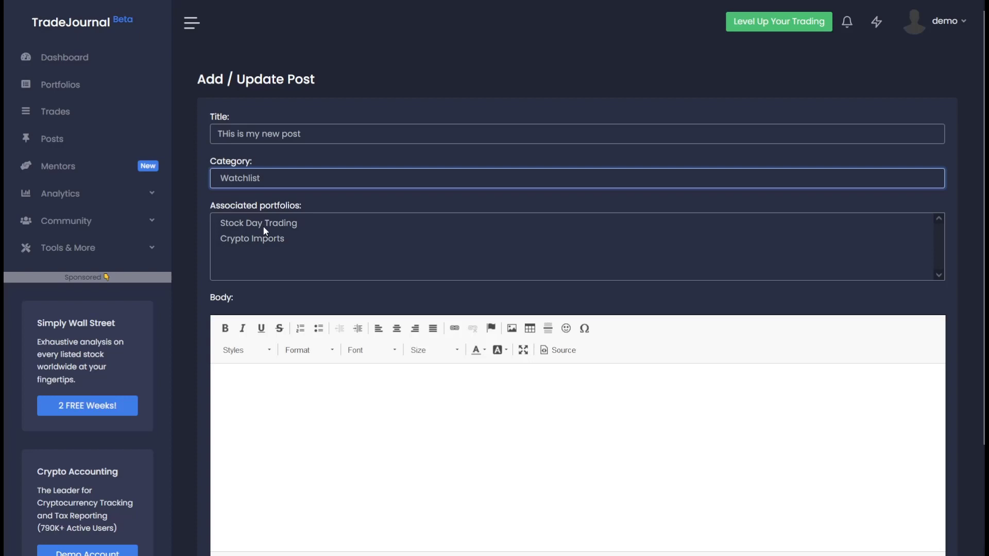
left_click(261, 229)
left_click(407, 391)
type("I'm still watching ticker AAA...")
scroll(804, 470, "down", 1)
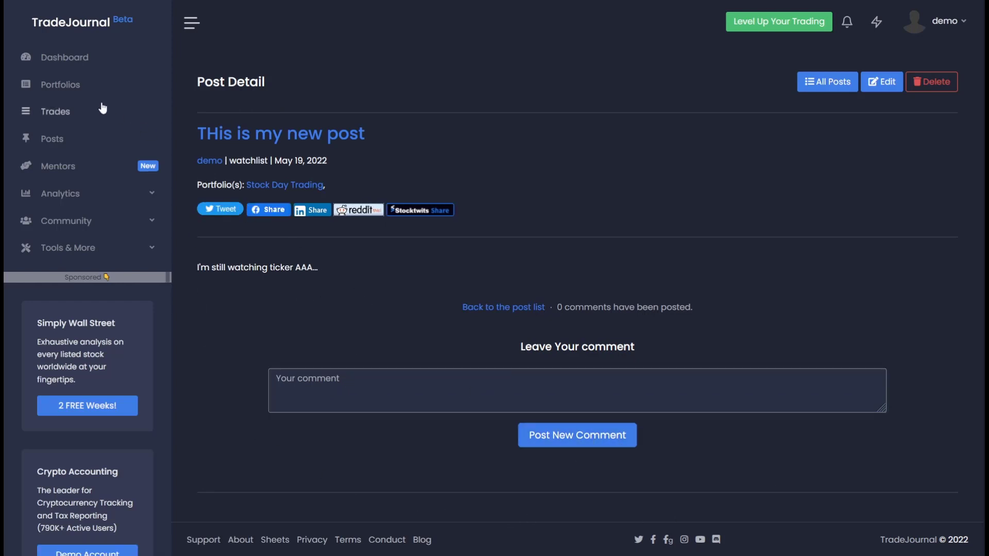
Step: Open the Stock Day Trading portfolio's overview from the portfolio list
left_click(76, 94)
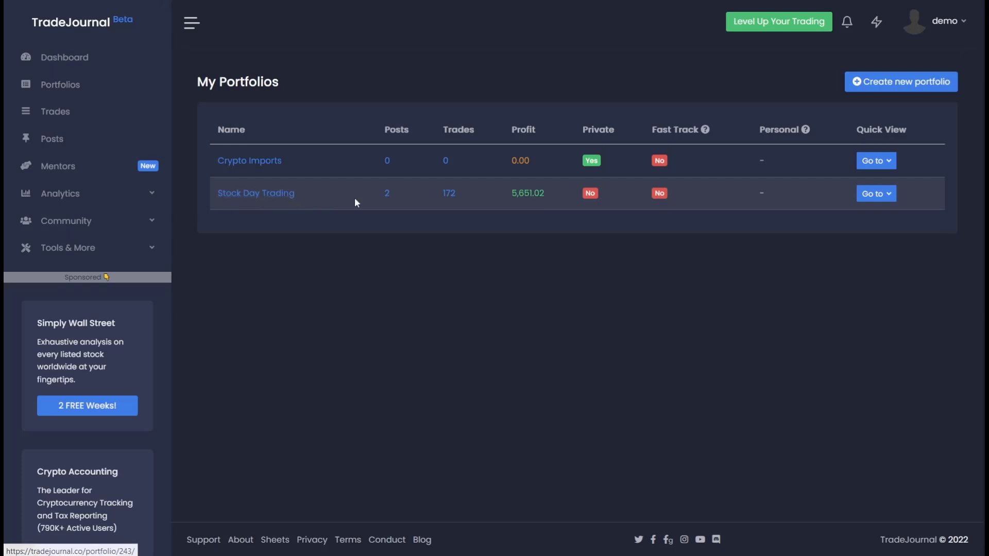
left_click(889, 198)
left_click(857, 218)
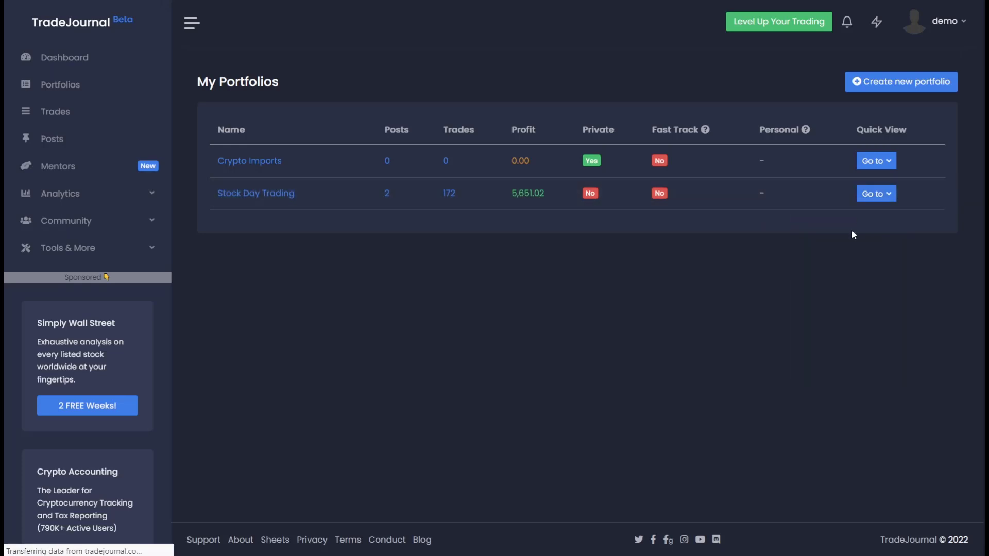
scroll(425, 252, "down", 5)
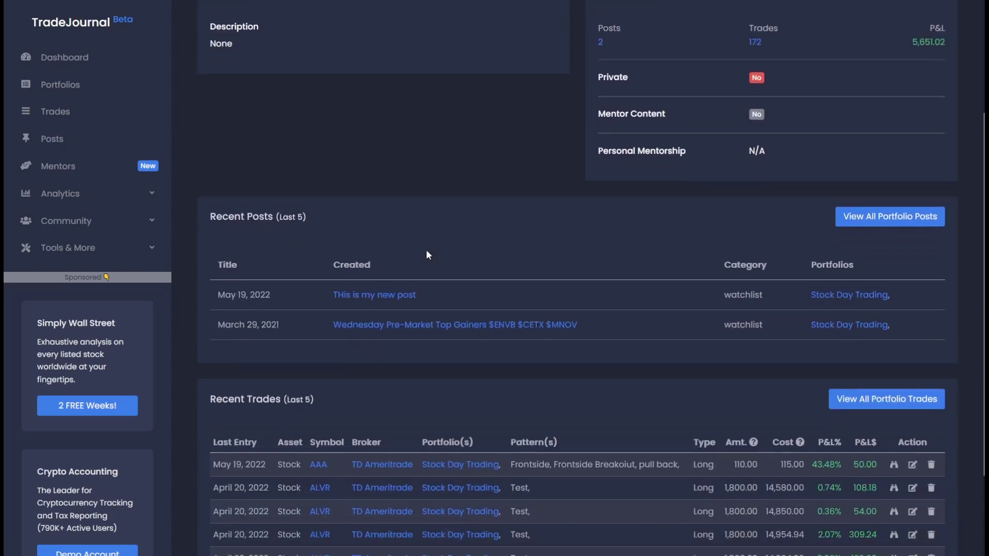
scroll(469, 309, "up", 5)
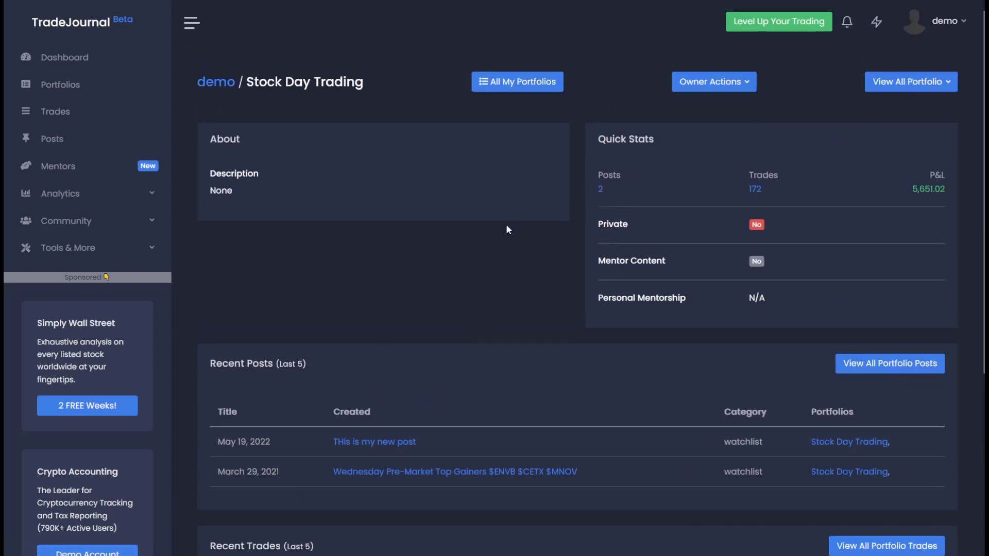
double_click(538, 256)
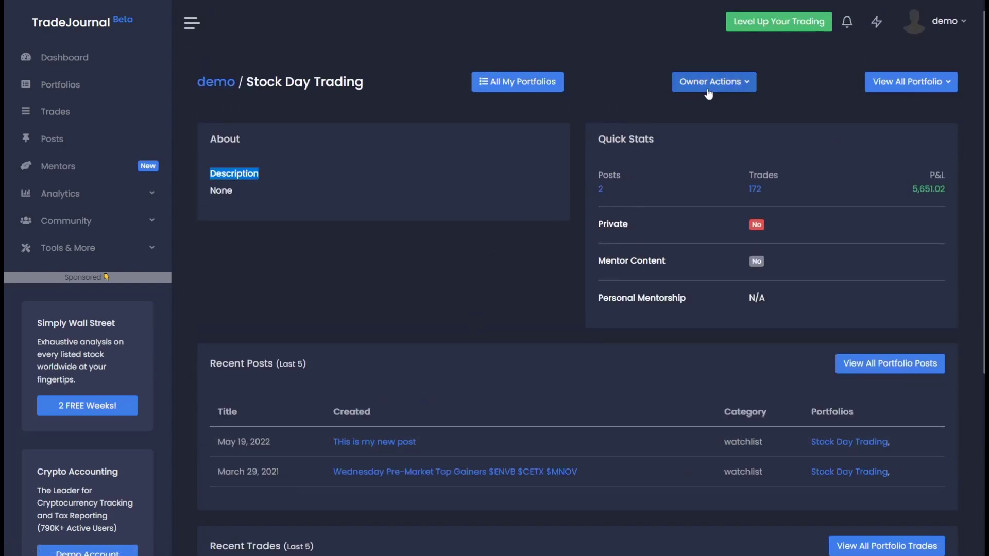
left_click(757, 225)
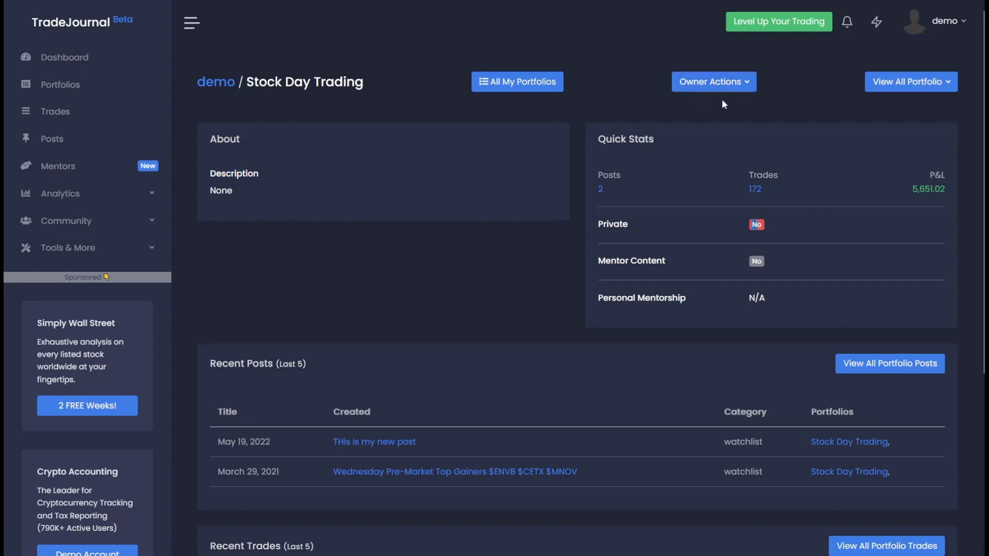
Step: Edit the Stock Day Trading portfolio, set Private to Yes, and save
left_click(722, 82)
left_click(700, 134)
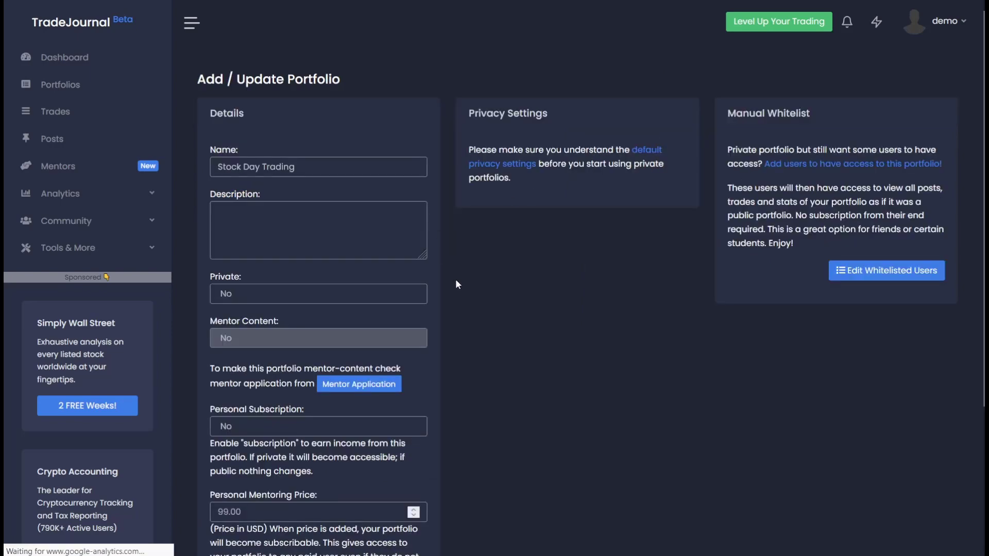
left_click(361, 293)
left_click(319, 322)
scroll(330, 417, "down", 3)
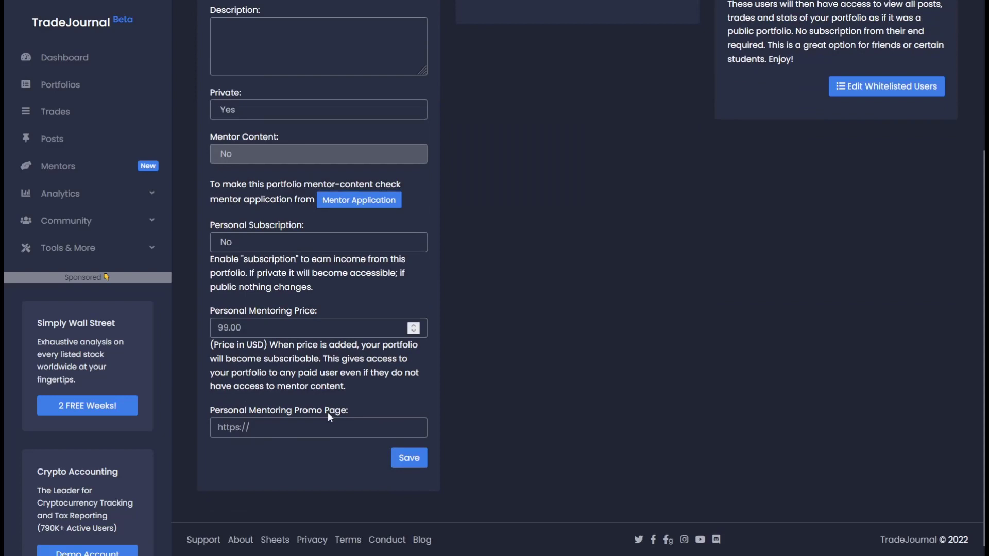
left_click(411, 458)
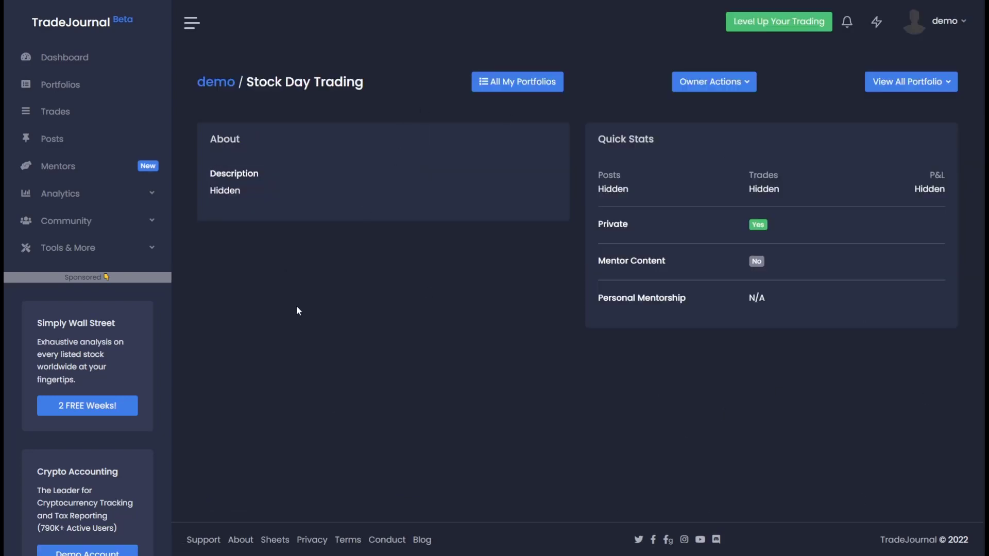
Step: View the demo user's profile, listing Crypto Imports and Stock Day Trading as private portfolios
left_click(929, 28)
left_click(913, 51)
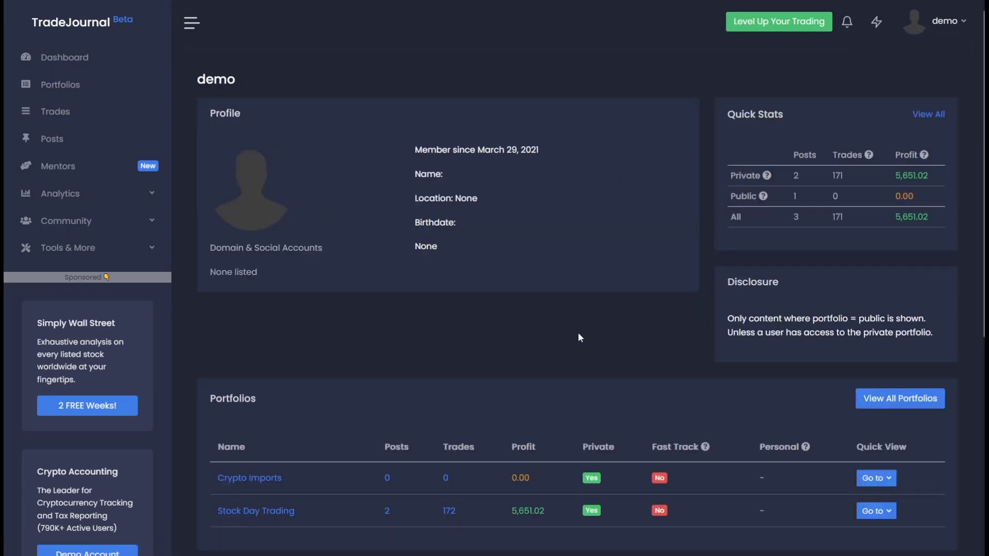
left_click(947, 21)
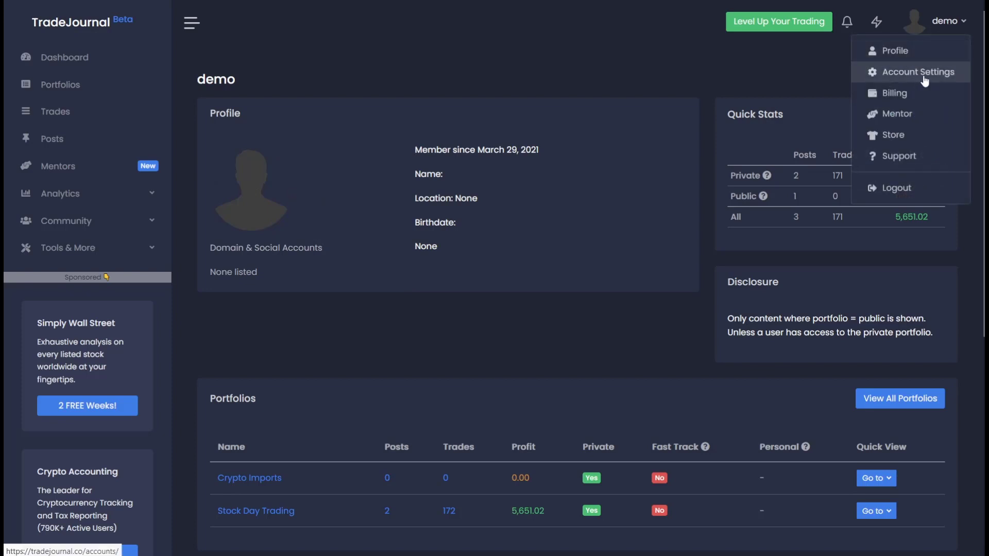
left_click(545, 118)
scroll(326, 184, "down", 3)
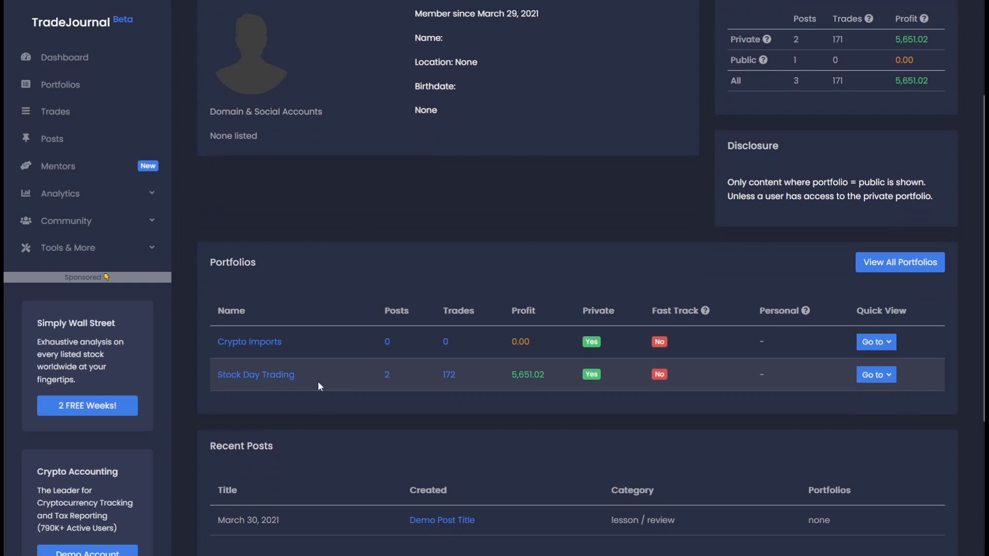
scroll(463, 422, "up", 3)
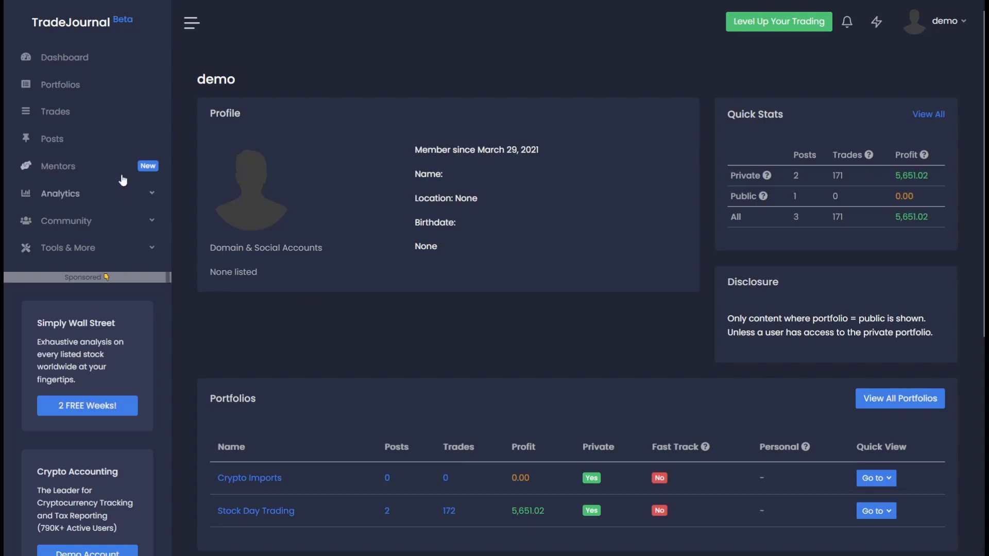
left_click(106, 166)
Step: Open the Become A Mentor dashboard, check the Email & Pass settings, then return
left_click(882, 84)
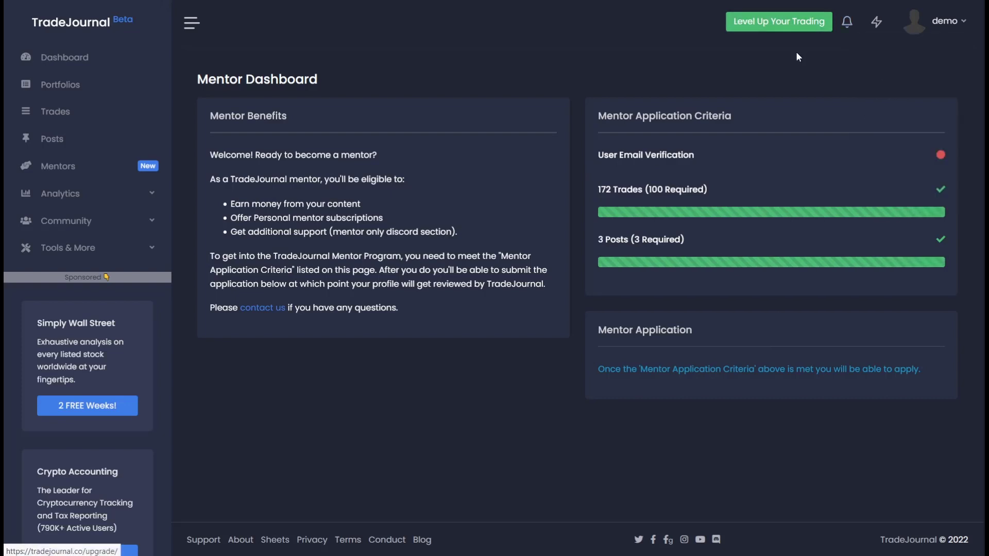
left_click(645, 154)
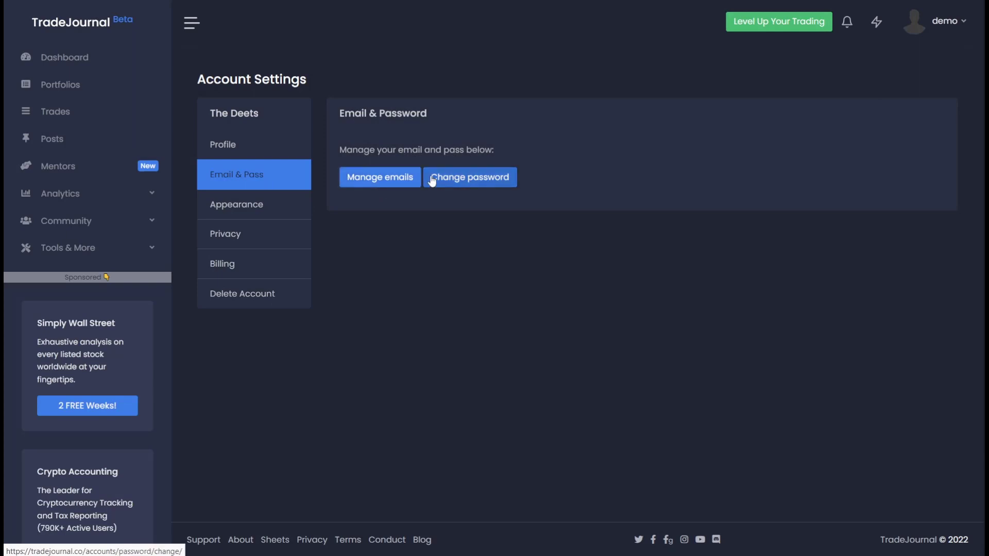
key("alt+Left")
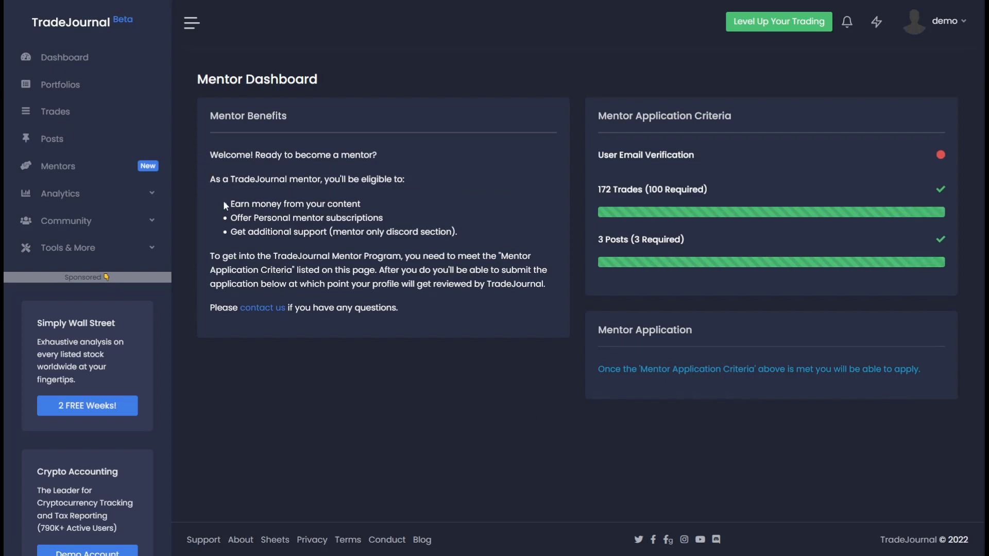
left_click_drag(245, 220, 368, 220)
left_click(382, 219)
Step: Open the top-listed mentor's profile from the Mentors list
left_click(63, 172)
scroll(570, 298, "down", 3)
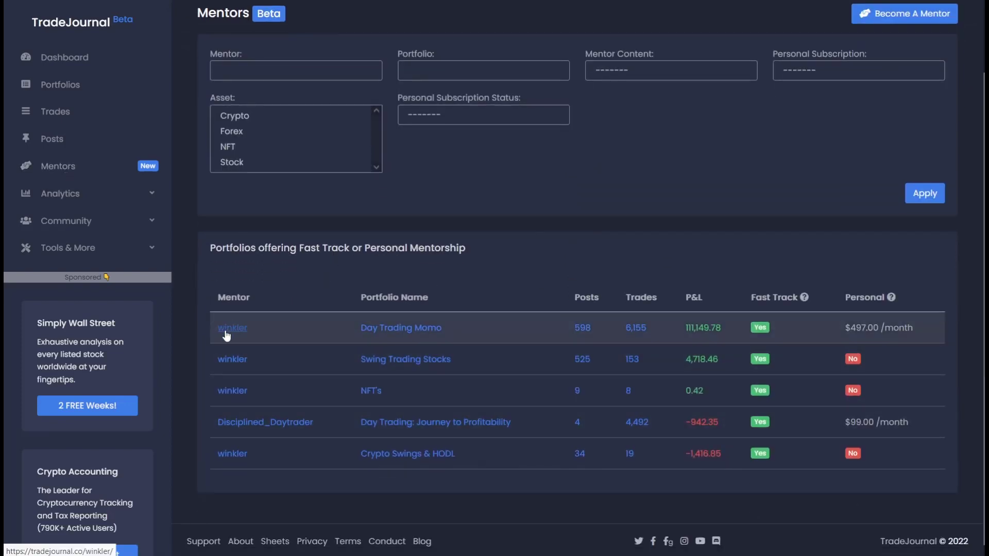
left_click(242, 332)
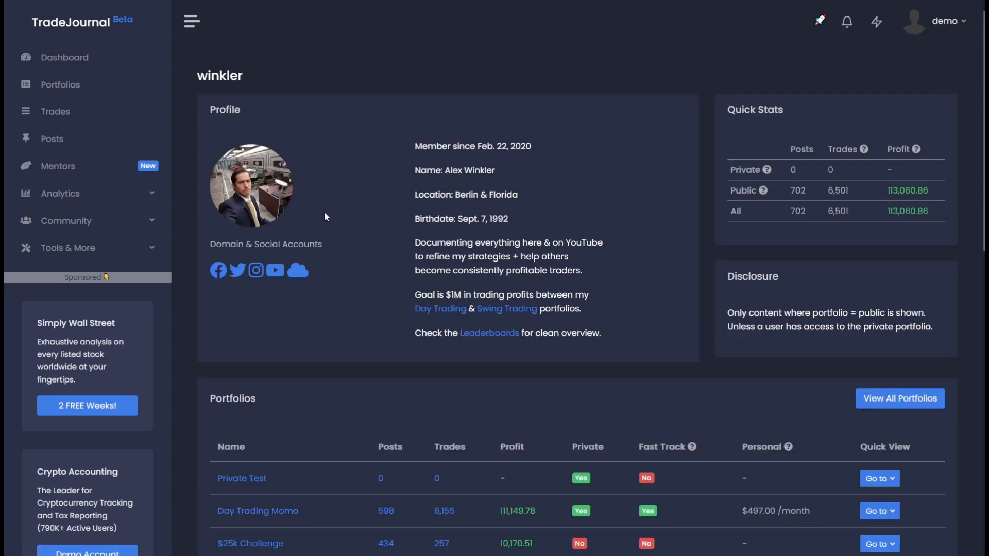
scroll(709, 165, "down", 2)
scroll(454, 157, "up", 2)
Step: Review the mentor's quick stats and Portfolios table, including Day Trading Momo at $497.00/month
left_click_drag(729, 172, 874, 166)
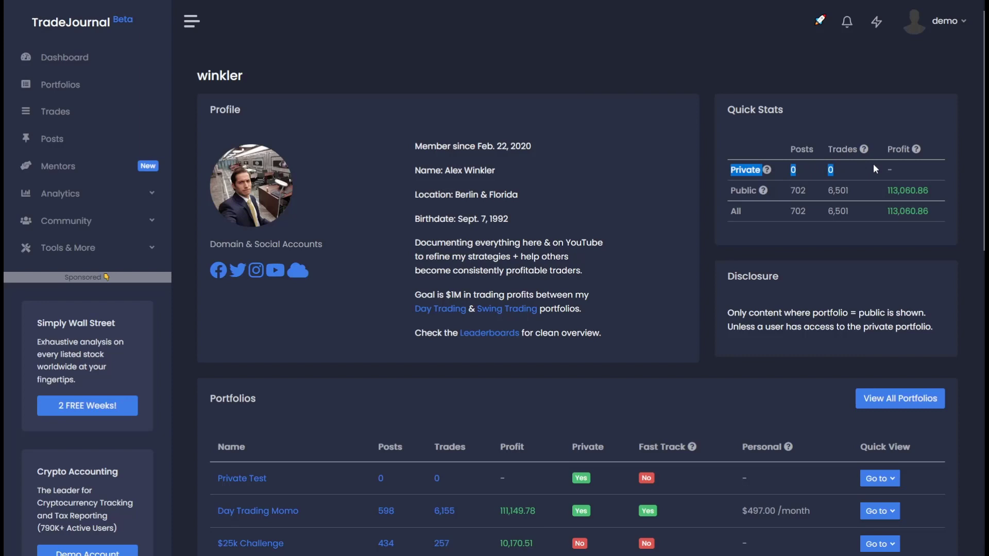
left_click(890, 172)
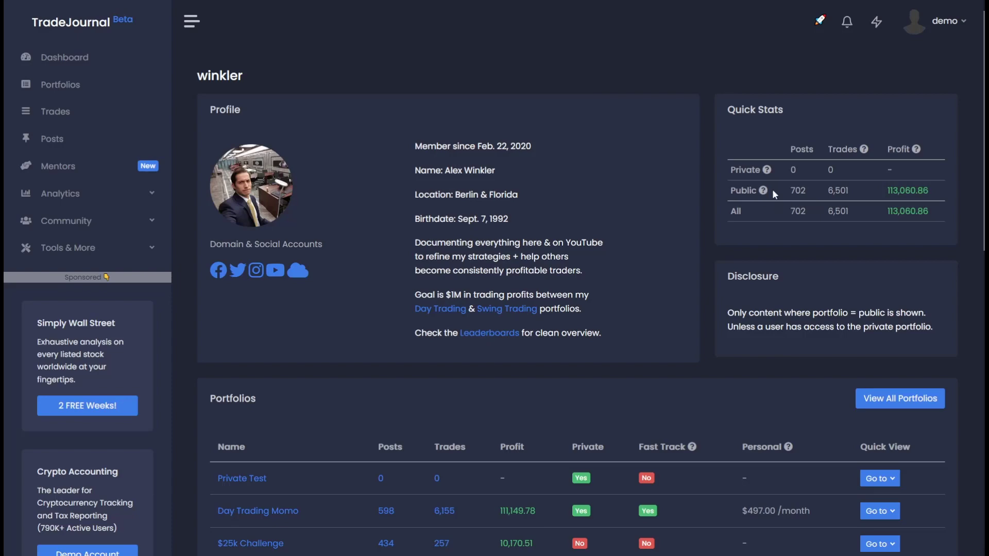
mouse_move(768, 194)
scroll(697, 200, "down", 3)
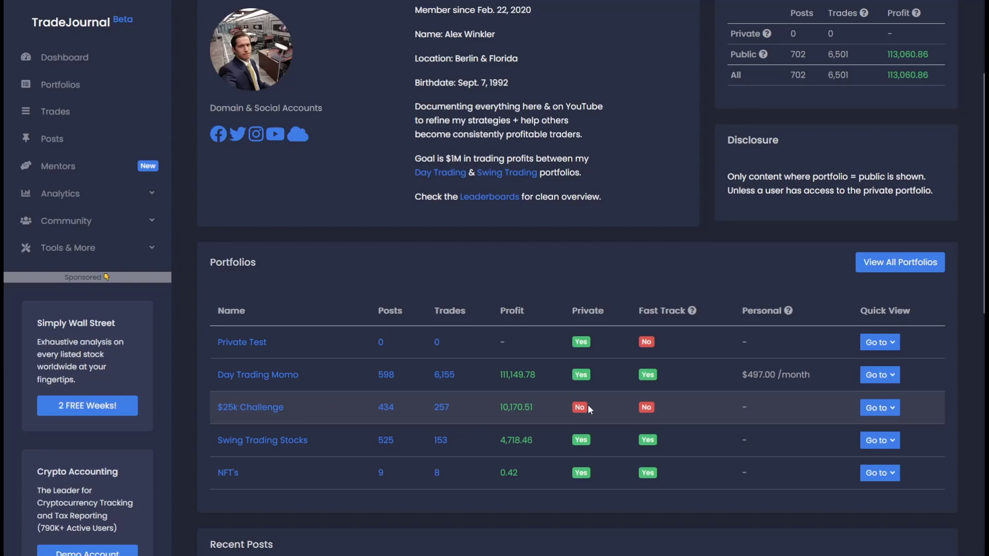
scroll(824, 288, "up", 2)
scroll(957, 138, "down", 2)
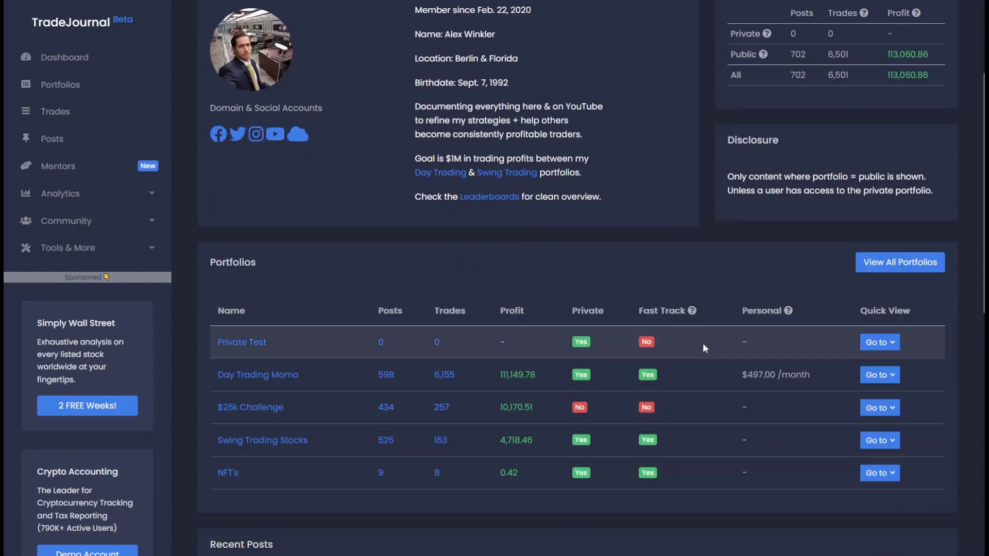
scroll(896, 211, "up", 1)
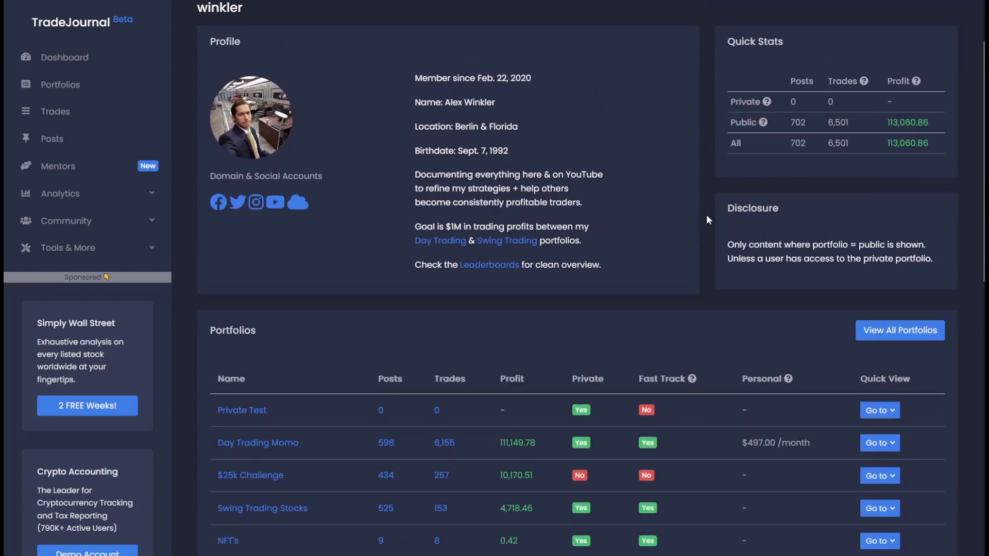
scroll(708, 219, "down", 1)
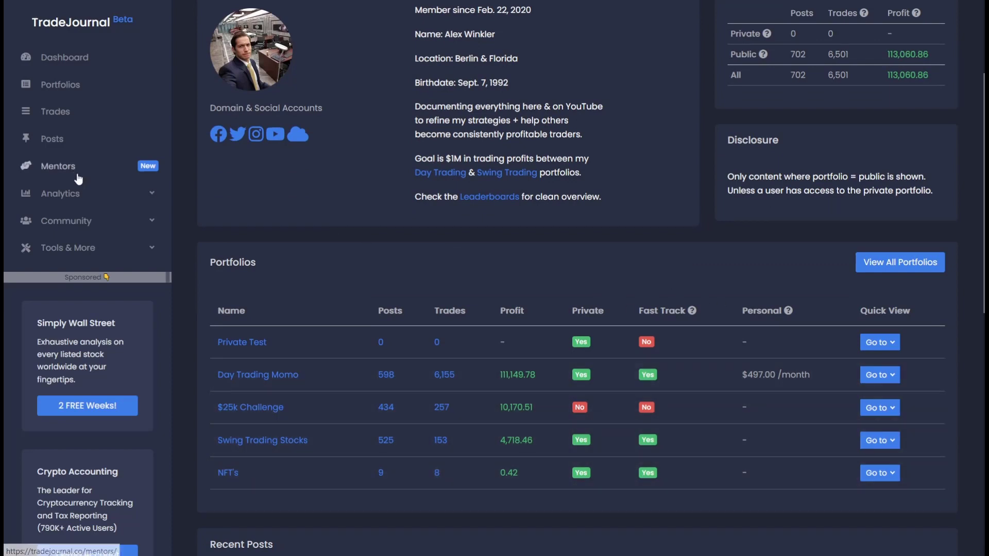
Step: Pass through the Mentors page and mentor dashboard back to my portfolio list
left_click(58, 166)
left_click(864, 84)
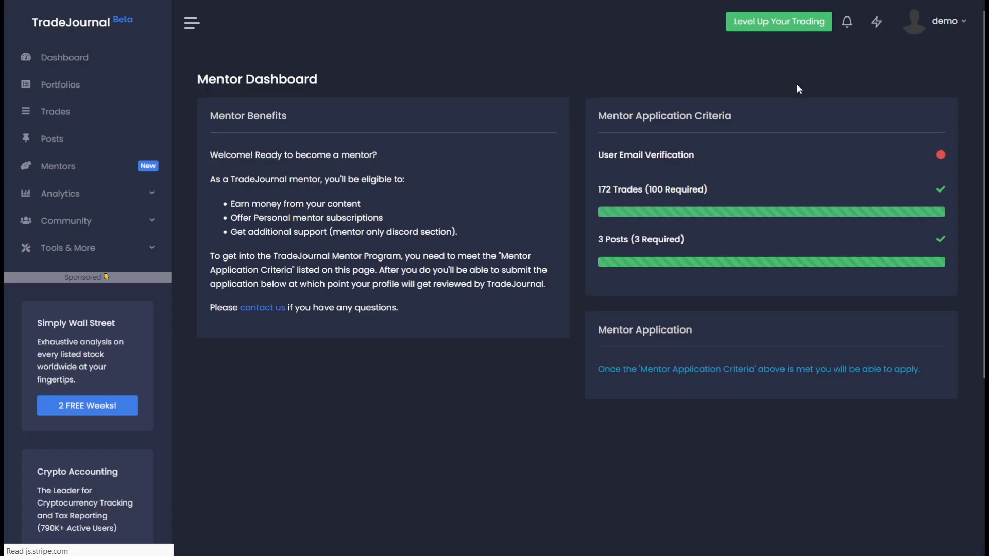
left_click(60, 85)
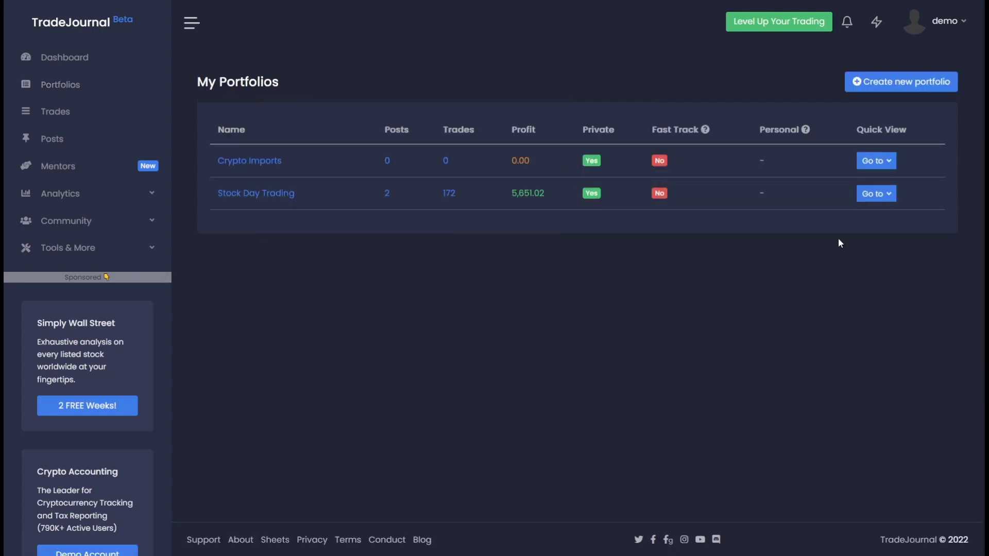
Step: Open Stock Day Trading's edit form, showing Private Yes and Mentor Content No
left_click(872, 195)
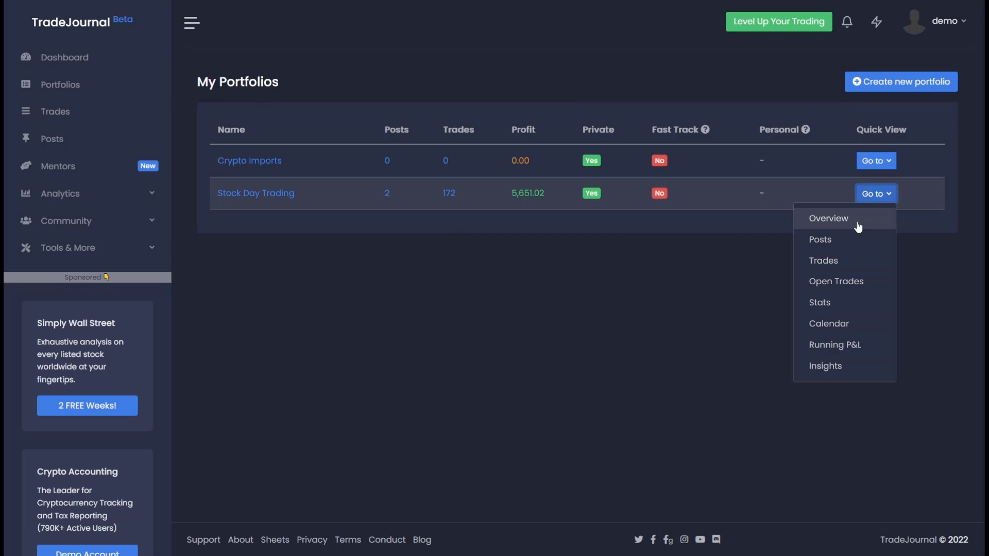
left_click(843, 222)
left_click(708, 85)
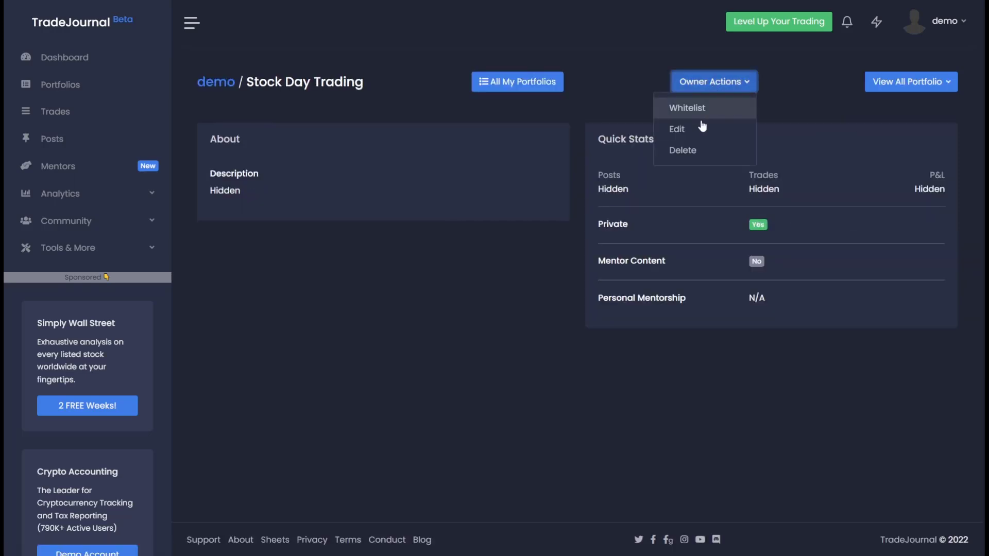
left_click(702, 128)
scroll(359, 205, "down", 1)
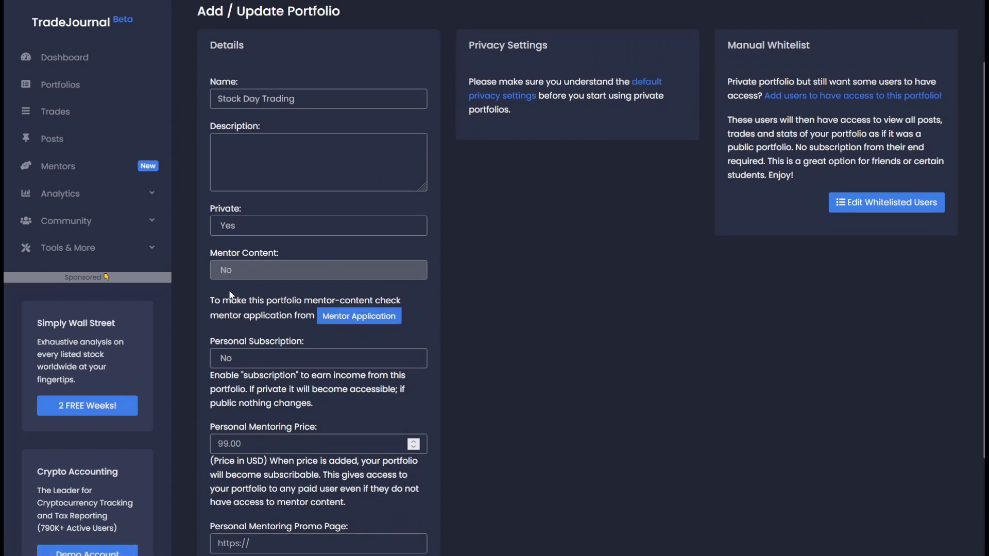
scroll(217, 154, "up", 1)
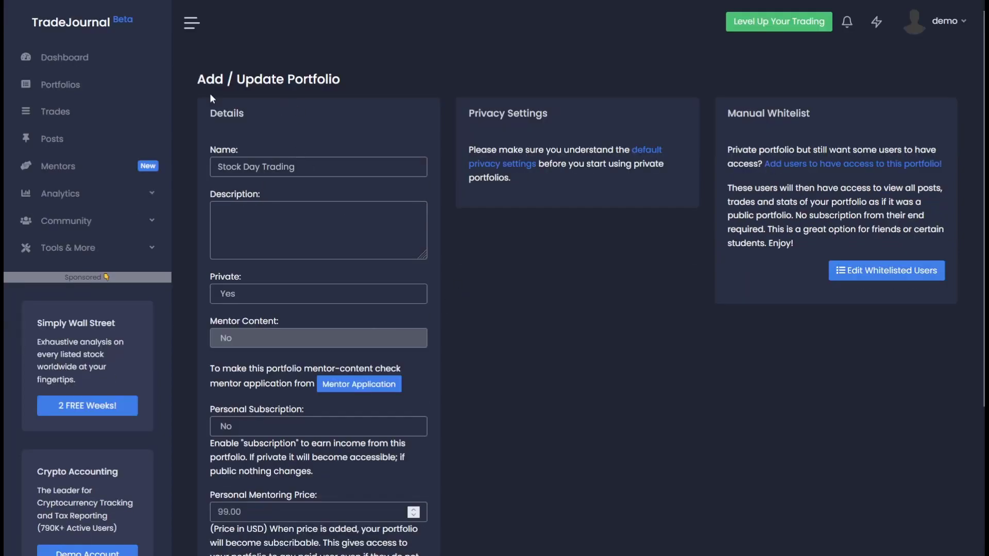
Step: Go from the Dashboard to the Fast Track offer: 7-day free trial, then $35.00/month
left_click(143, 59)
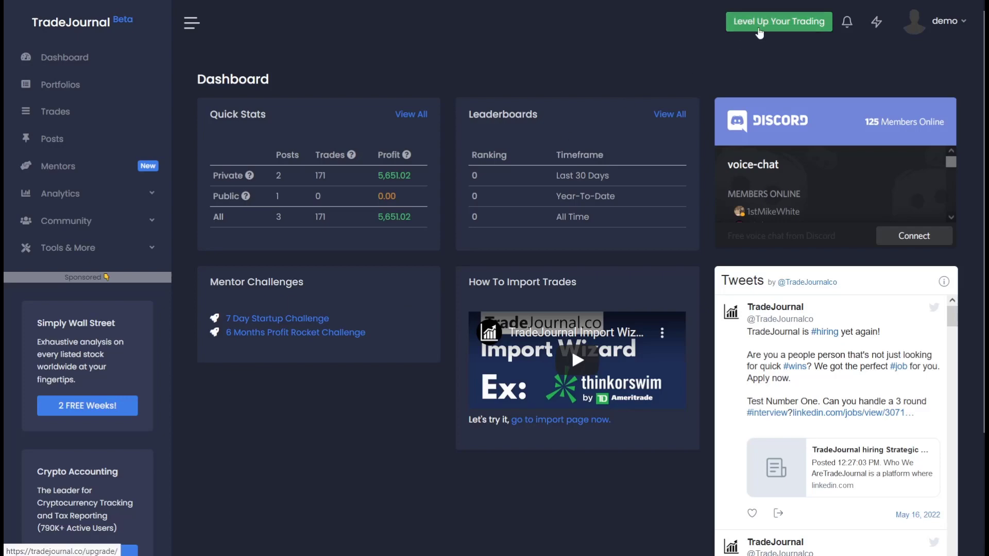
left_click(760, 26)
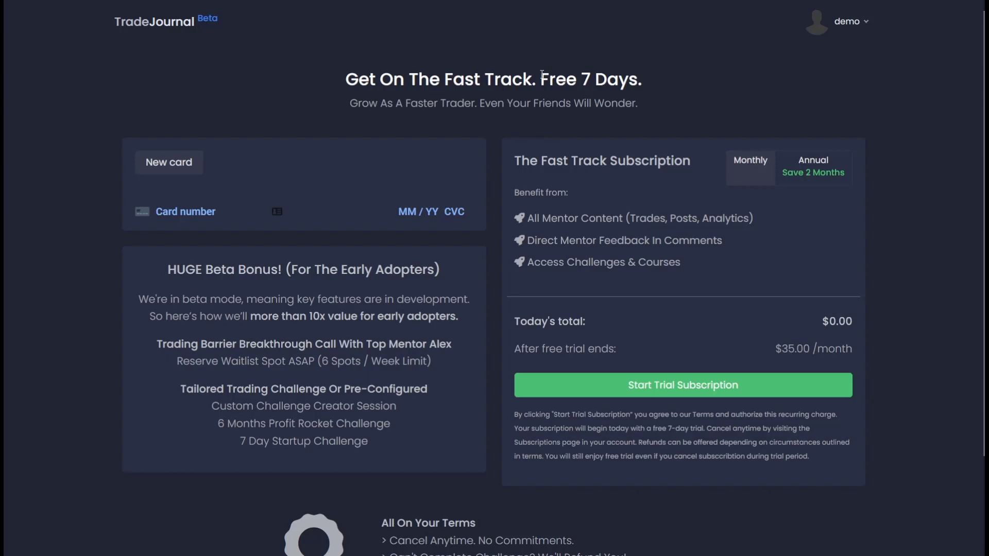
Step: Read through the Fast Track upgrade page, highlighting the refund guarantee line
left_click_drag(541, 74, 645, 75)
scroll(532, 232, "down", 2)
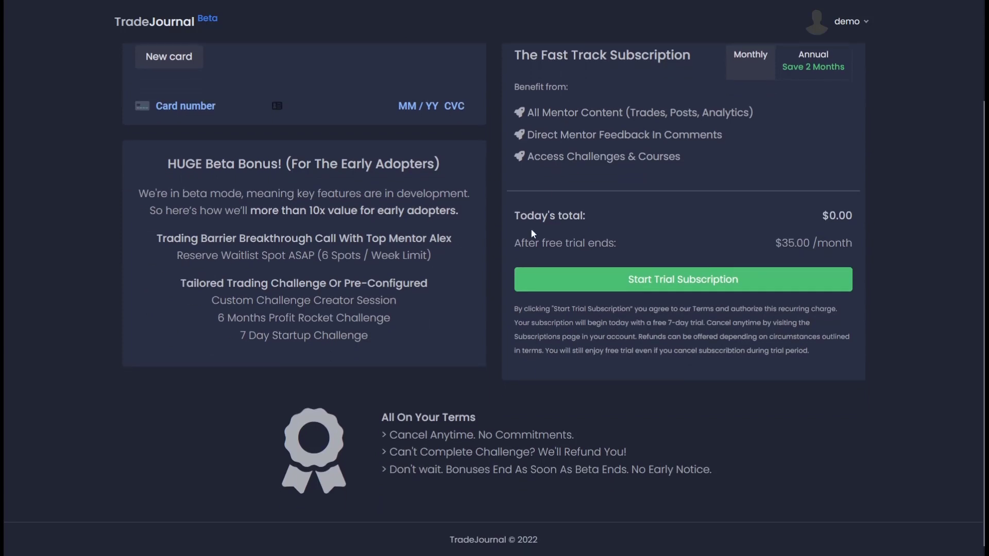
left_click_drag(382, 451, 629, 446)
scroll(800, 393, "up", 2)
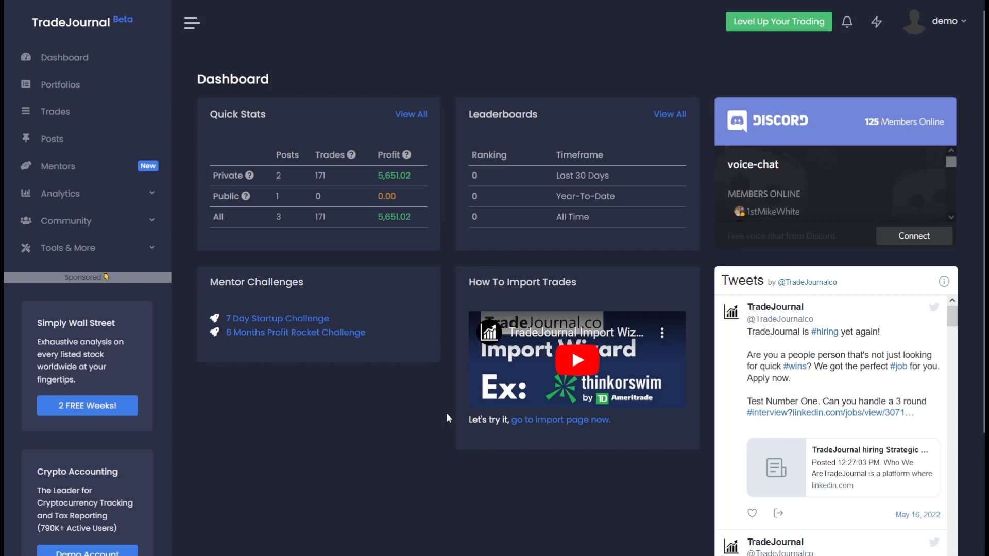
scroll(446, 413, "down", 3)
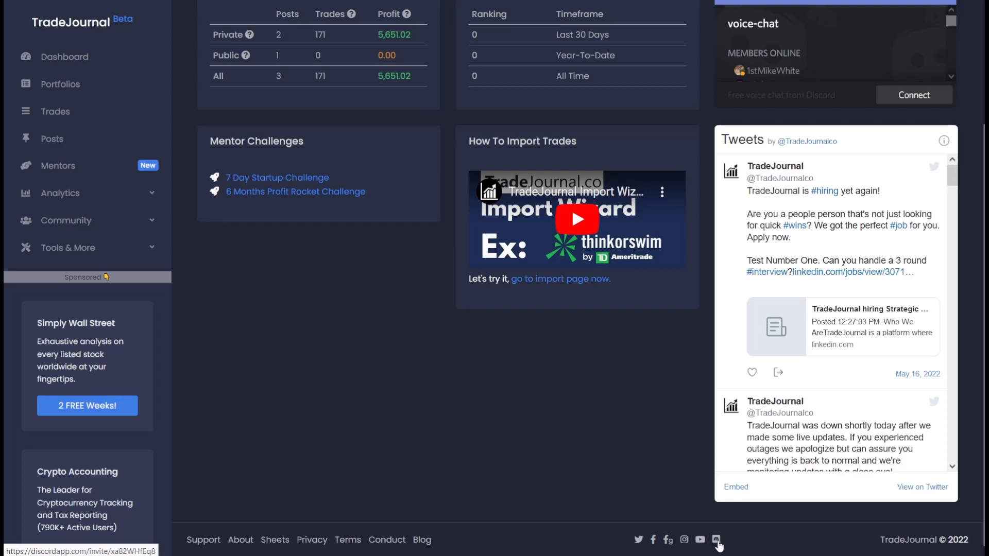
left_click(204, 540)
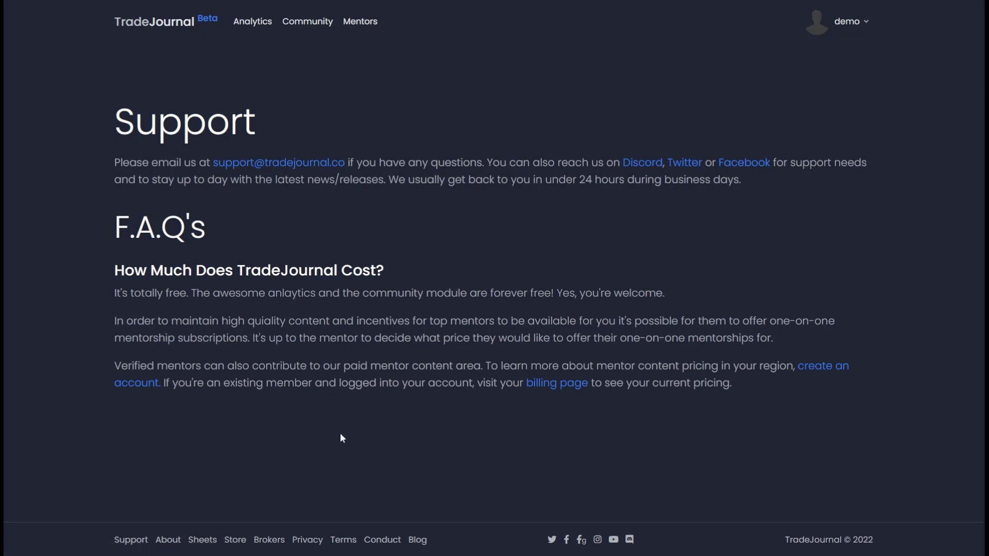